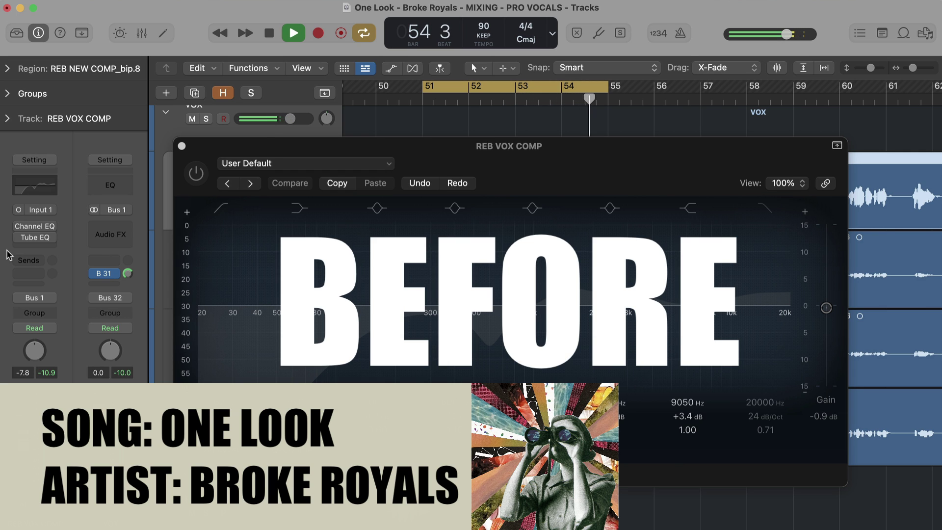
Re-enable REB VOX COMP's Channel EQ and Tube EQ plugins and turn off the bars 51–55 cycle.
key(ctrl+alt+b)
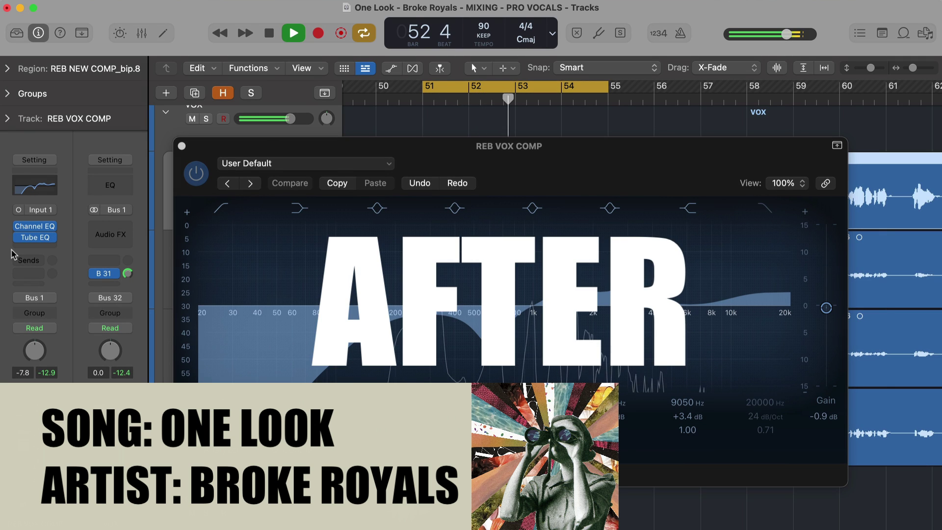
key(c)
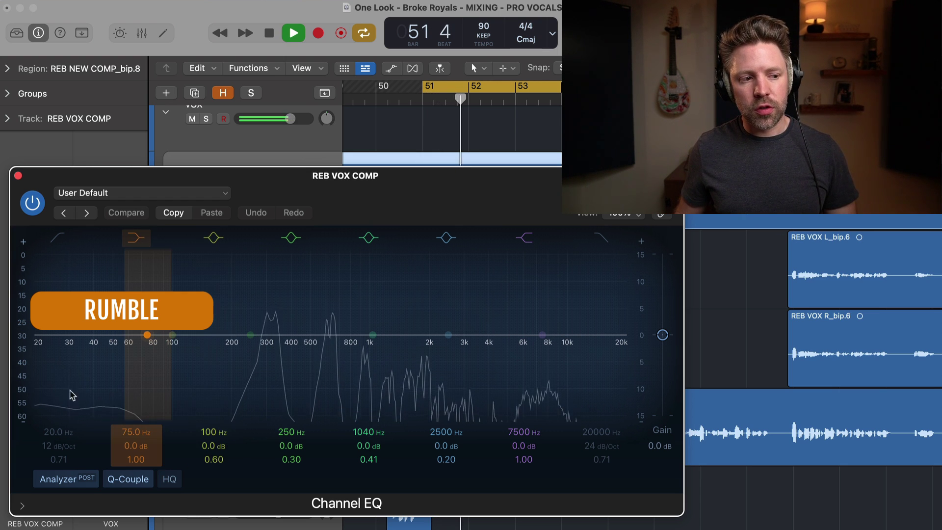
Solo the lead vocal, briefly boost the low shelf to expose rumble, then reset it flat.
key(s)
drag(147, 336, 174, 278)
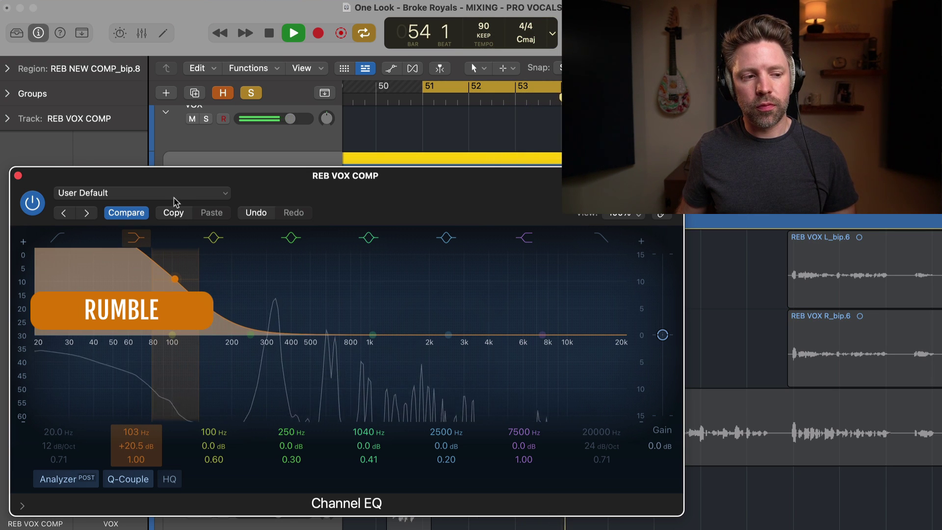
key(space)
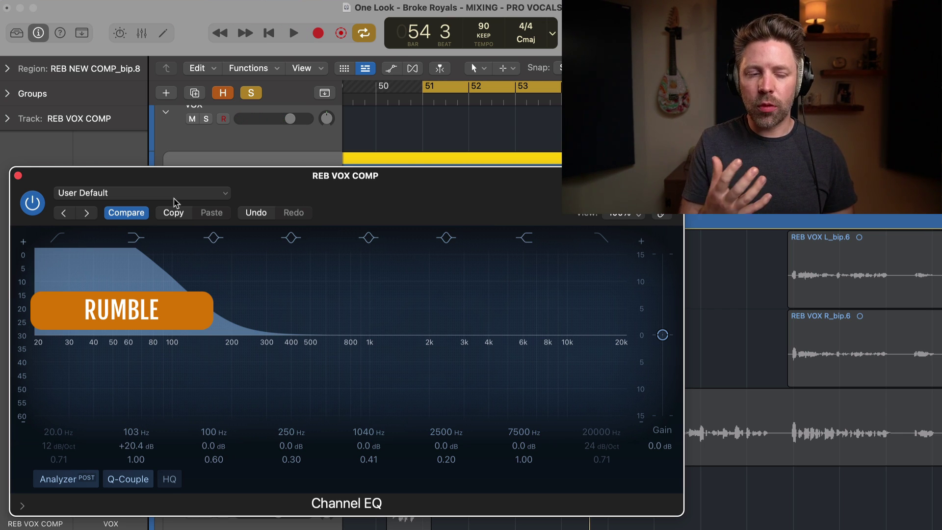
alt+click(173, 284)
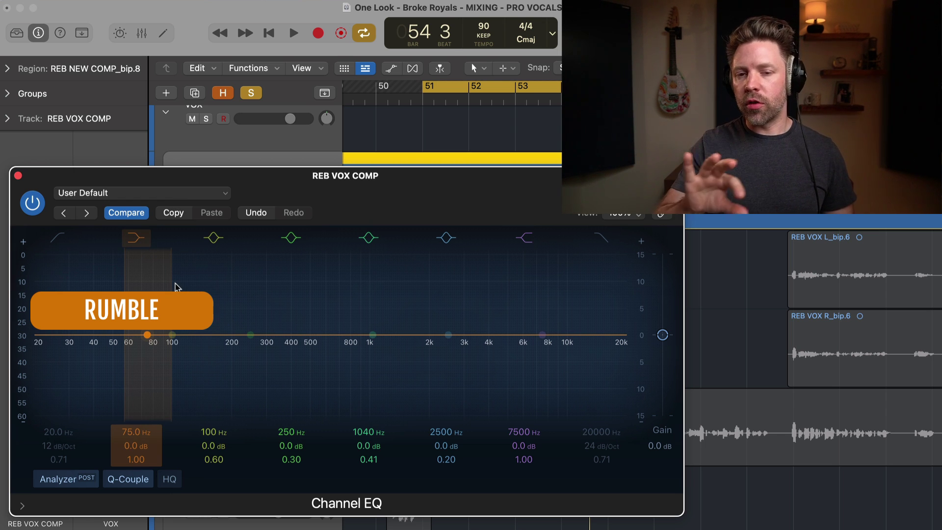
Enable the low-cut band at about 162 Hz, 12 dB/Oct, and audition it in playback.
click(64, 239)
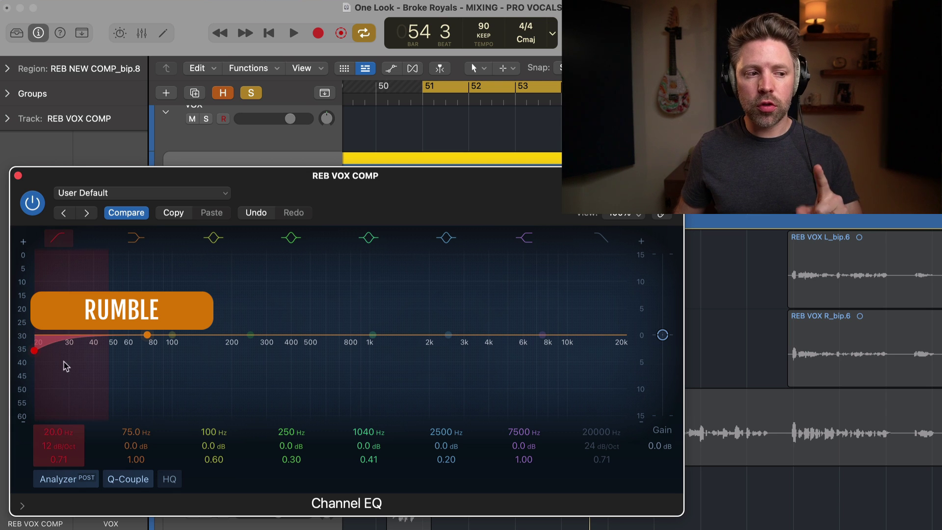
mouse_move(66, 362)
mouse_down()
mouse_move(254, 361)
mouse_move(207, 351)
mouse_up()
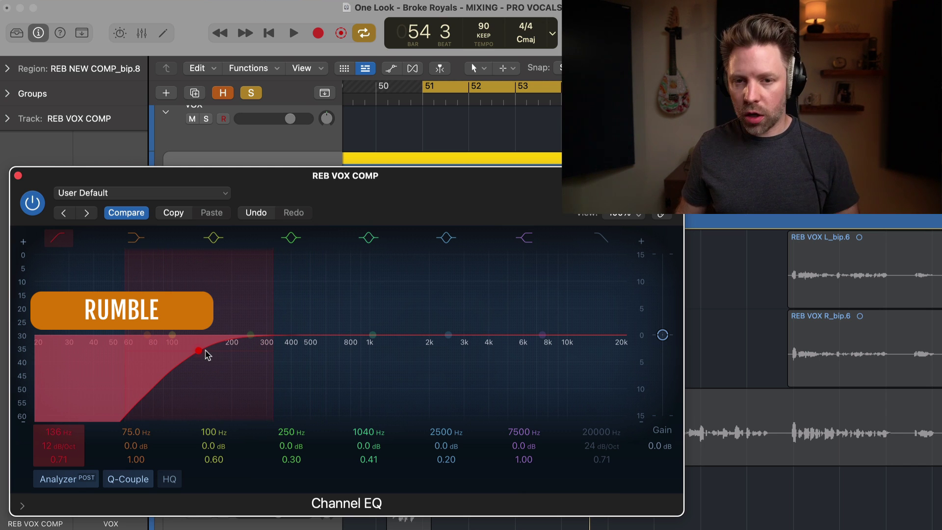
mouse_move(207, 354)
mouse_down()
mouse_move(169, 354)
mouse_move(342, 349)
mouse_move(213, 350)
mouse_move(222, 352)
mouse_up()
key(space)
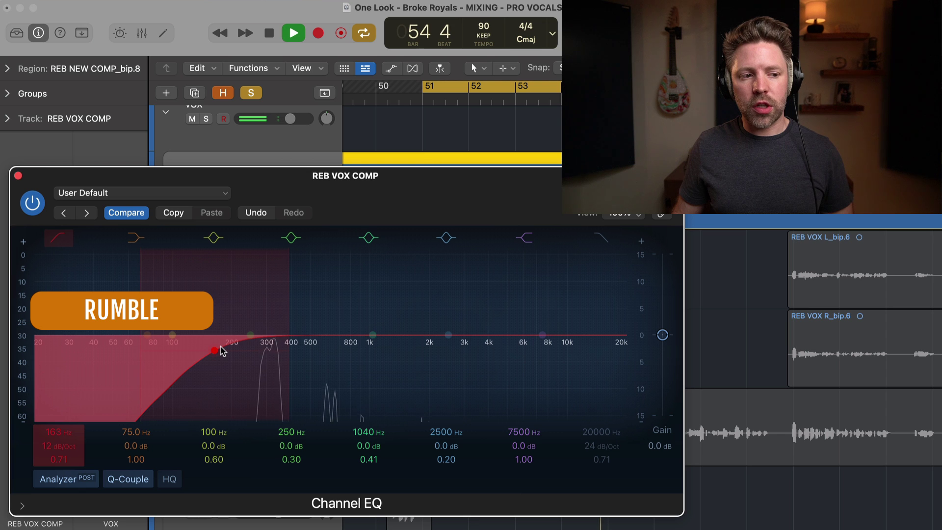
key(space)
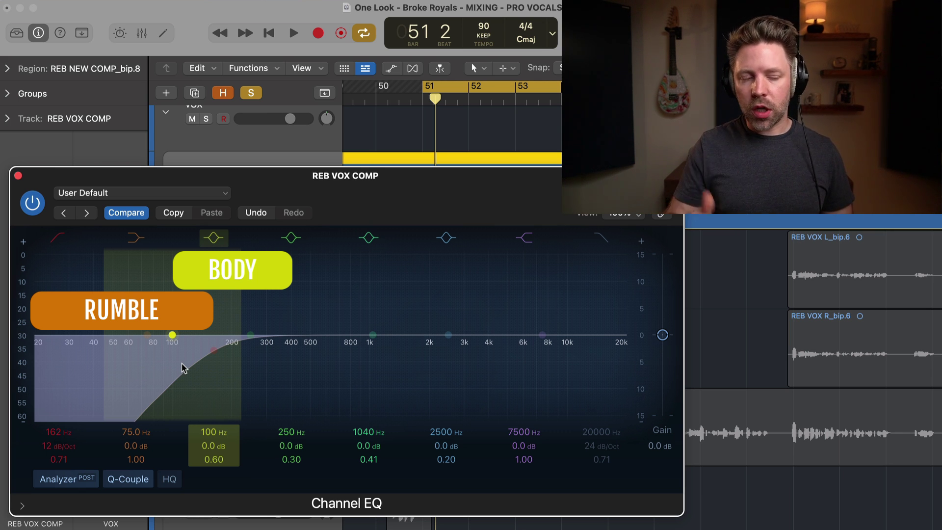
drag(171, 335, 260, 342)
key(space)
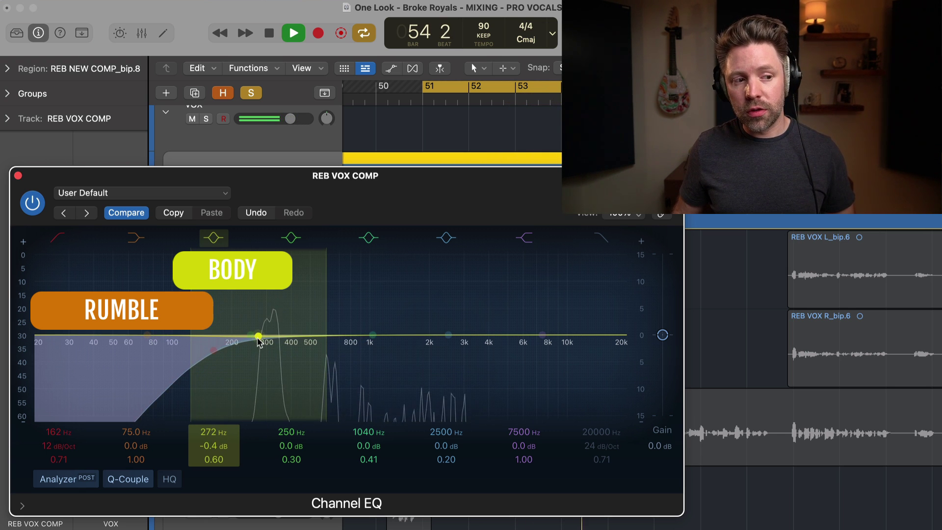
alt+click(258, 338)
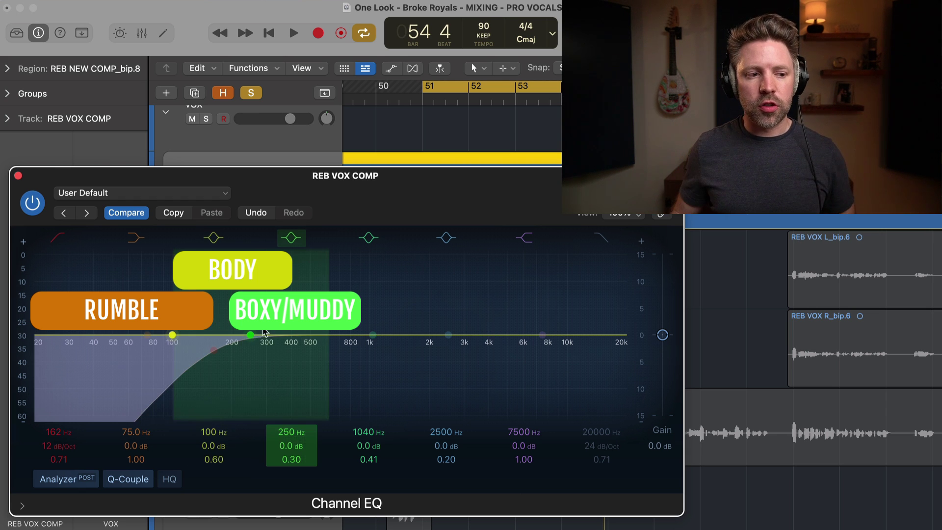
Sweep a low-mid boost and cut around 460–470 Hz during playback, then reset the band flat.
drag(282, 307, 335, 244)
key(space)
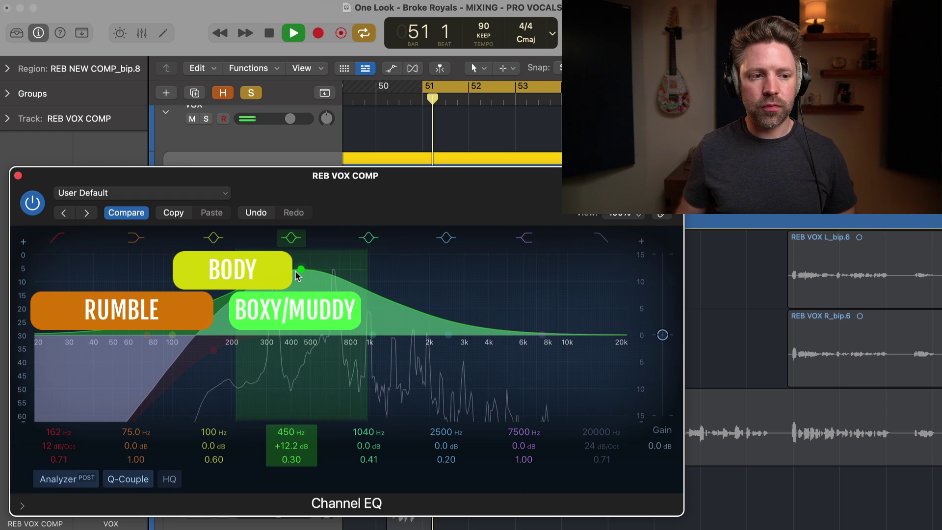
drag(304, 272, 301, 268)
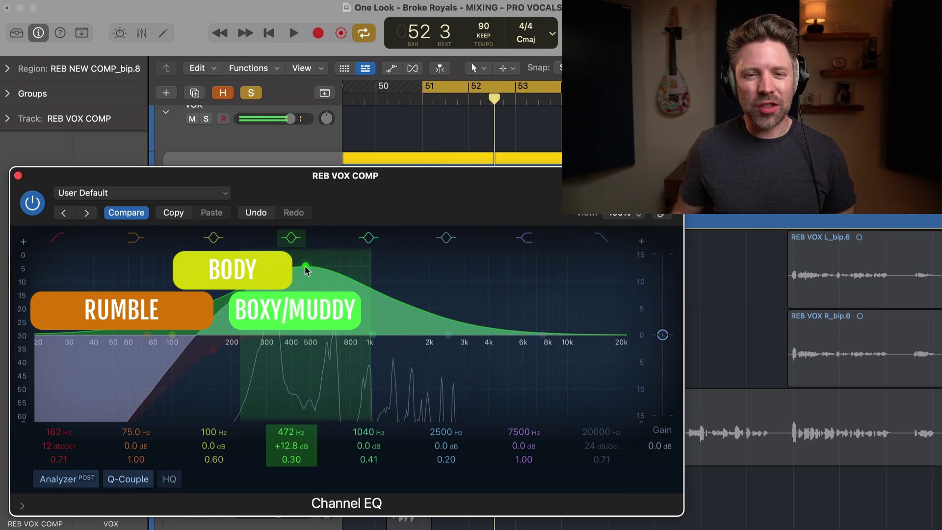
drag(305, 270, 302, 383)
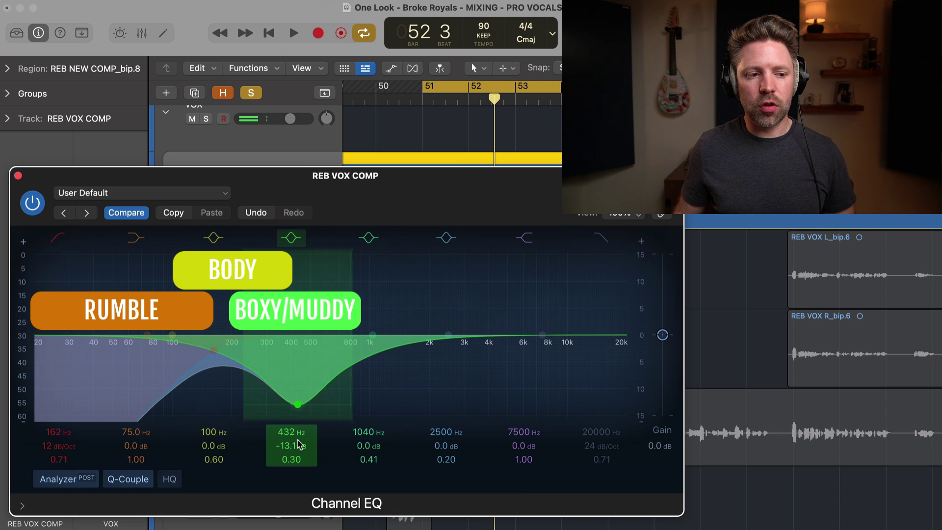
key(space)
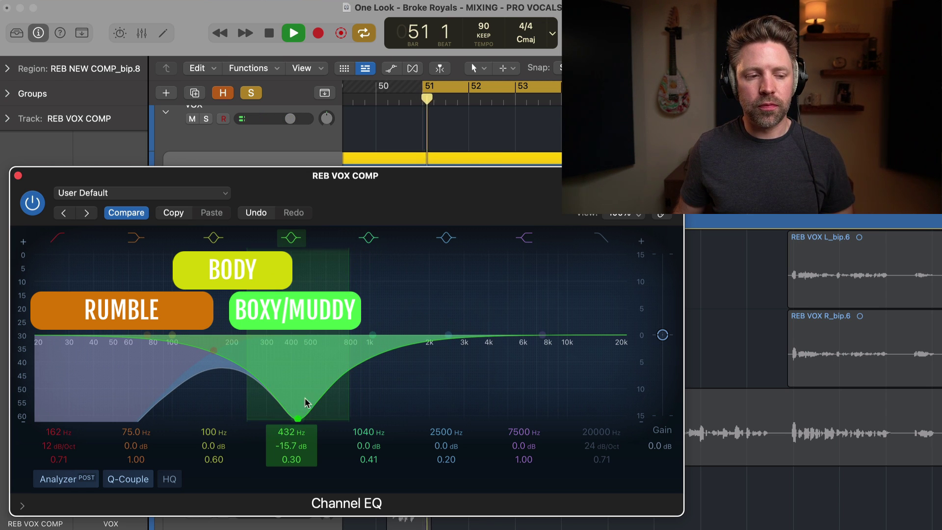
drag(304, 417, 327, 423)
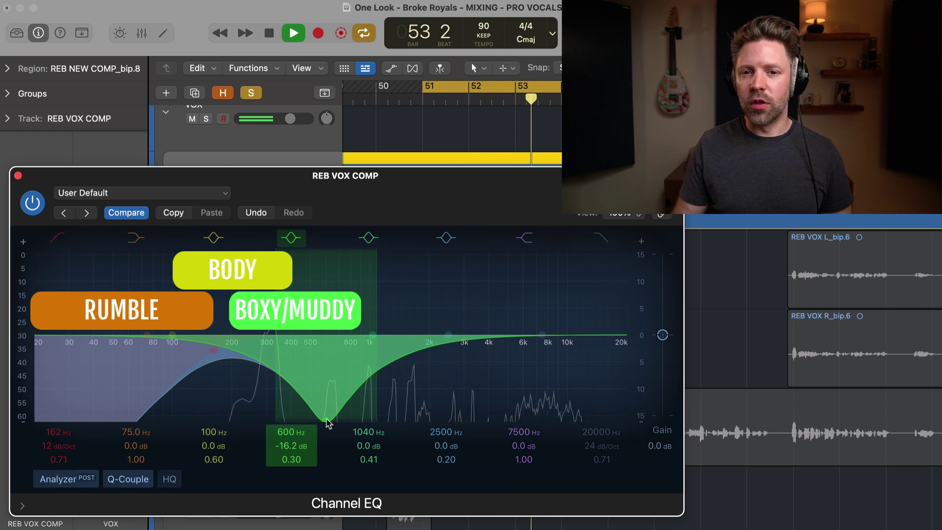
key(space)
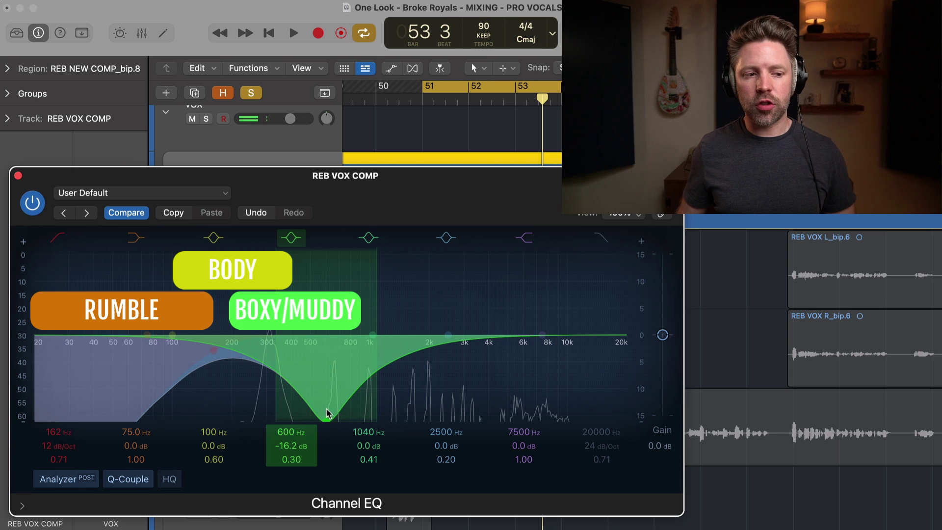
alt+click(326, 414)
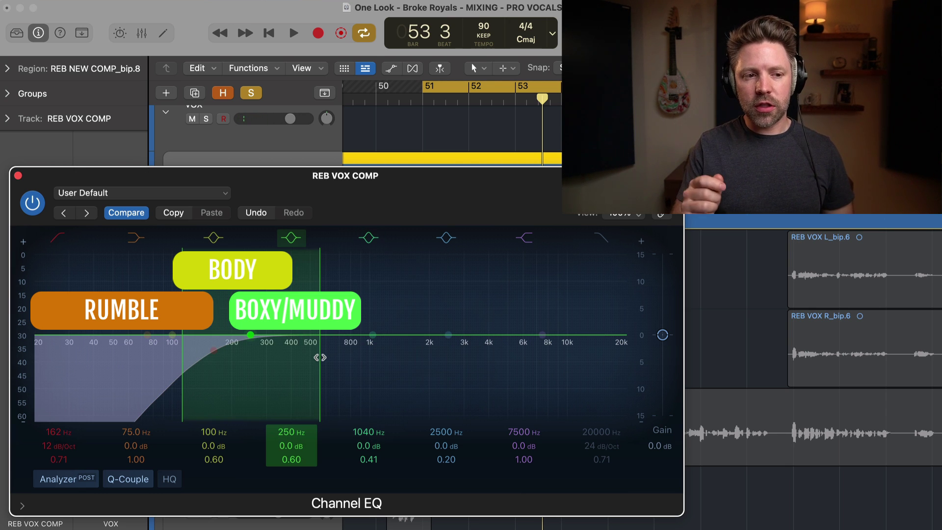
key(space)
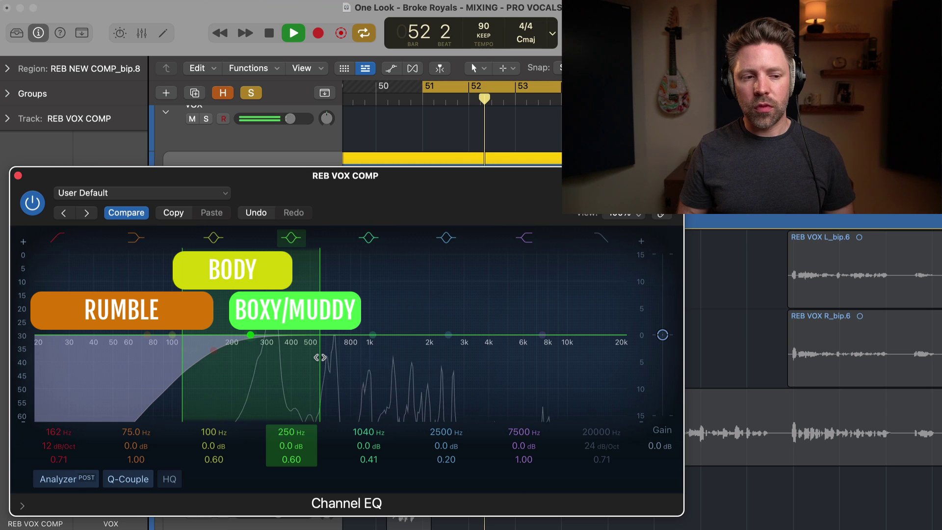
key(space)
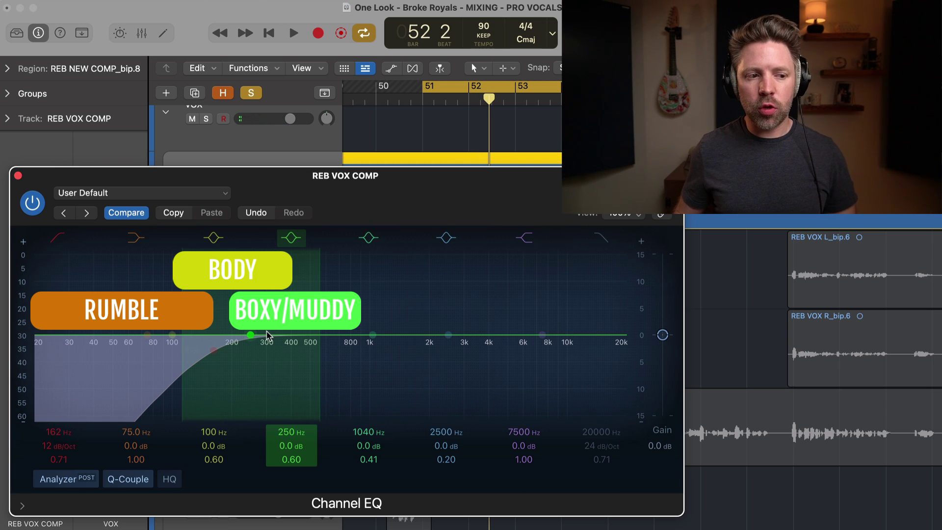
Cut the low-mid band 7.2 dB at 600 Hz with Q 1.10, then A/B the cut.
drag(260, 334, 324, 360)
key(space)
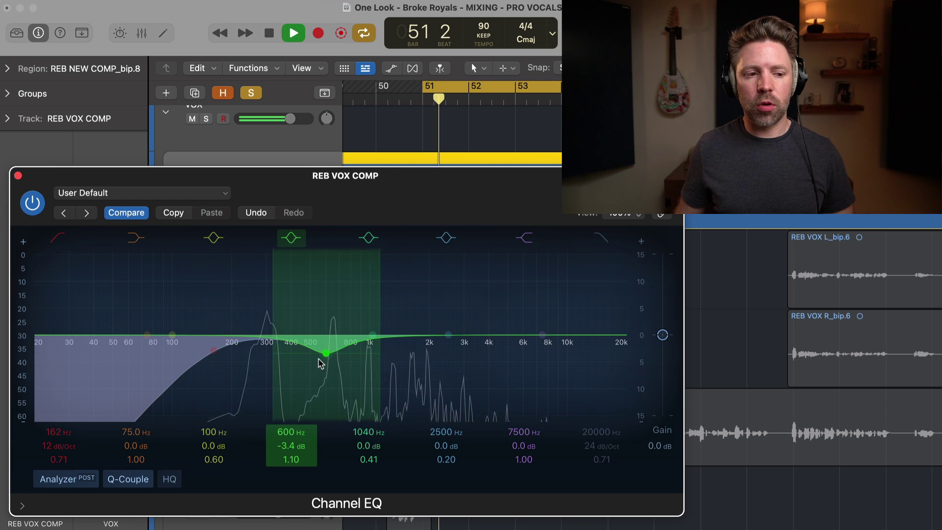
drag(321, 364, 325, 377)
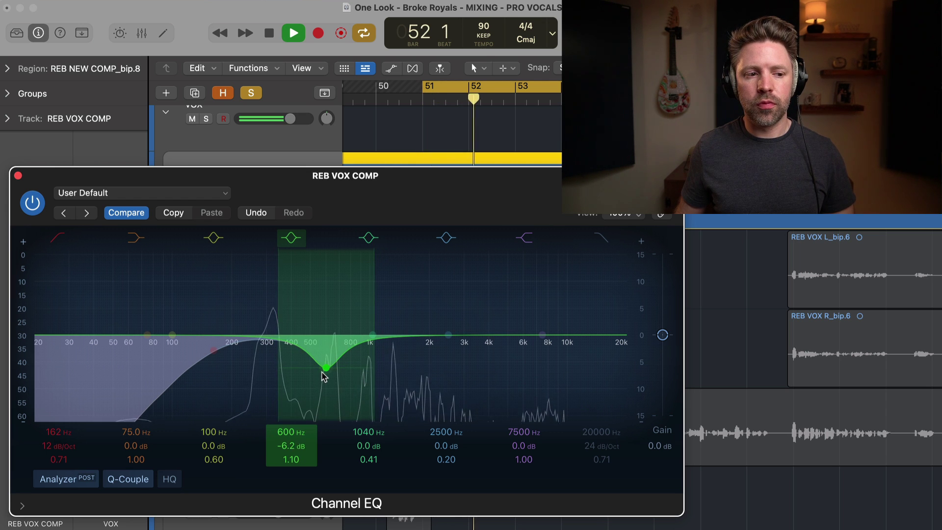
click(290, 239)
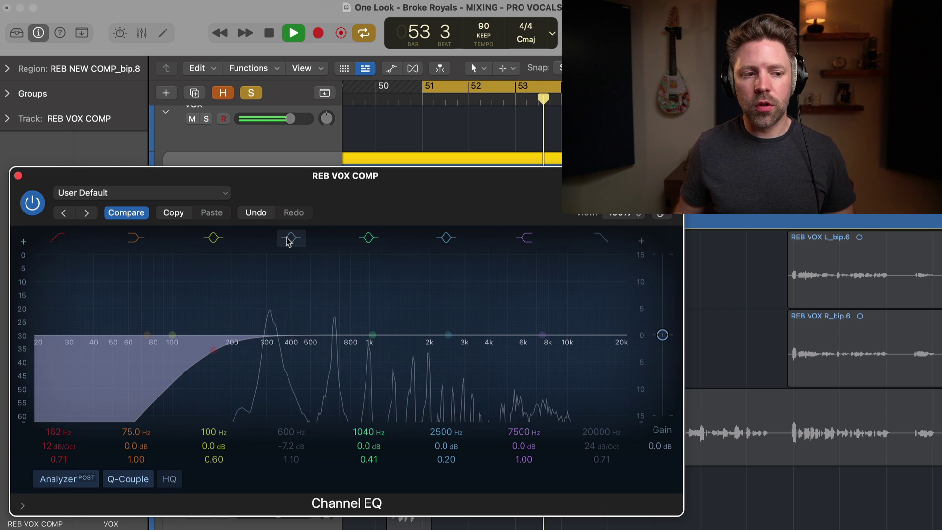
click(289, 239)
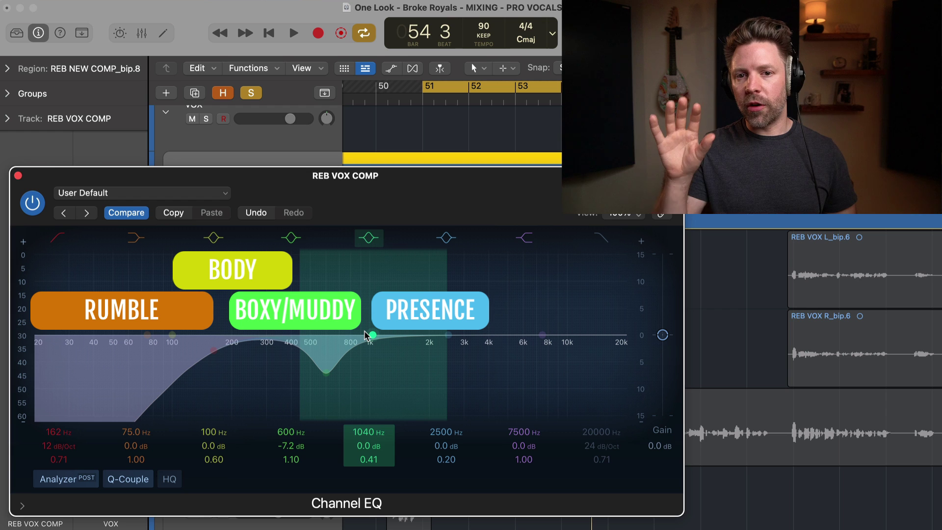
Sweep the presence band from a ~1.6 kHz boost into a deep 1650 Hz cut, then reset it flat.
drag(373, 337, 420, 255)
key(space)
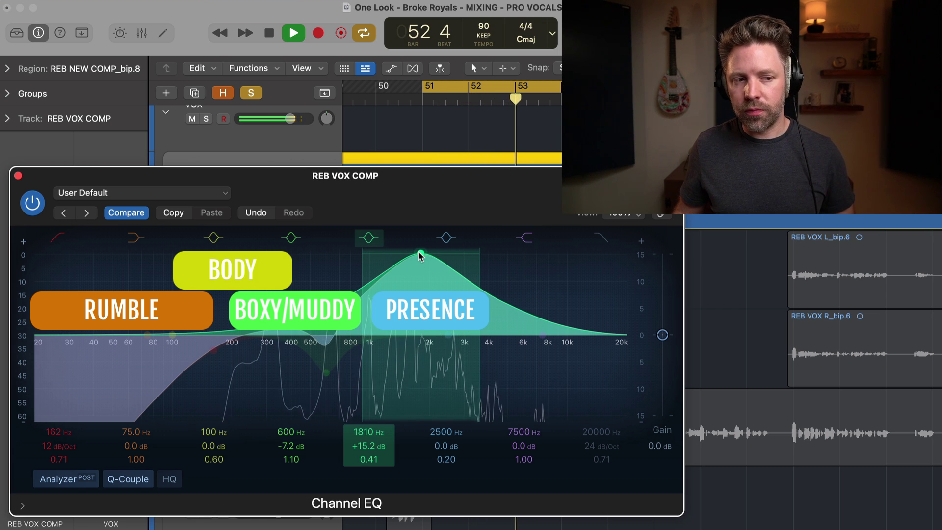
key(space)
drag(420, 256, 428, 379)
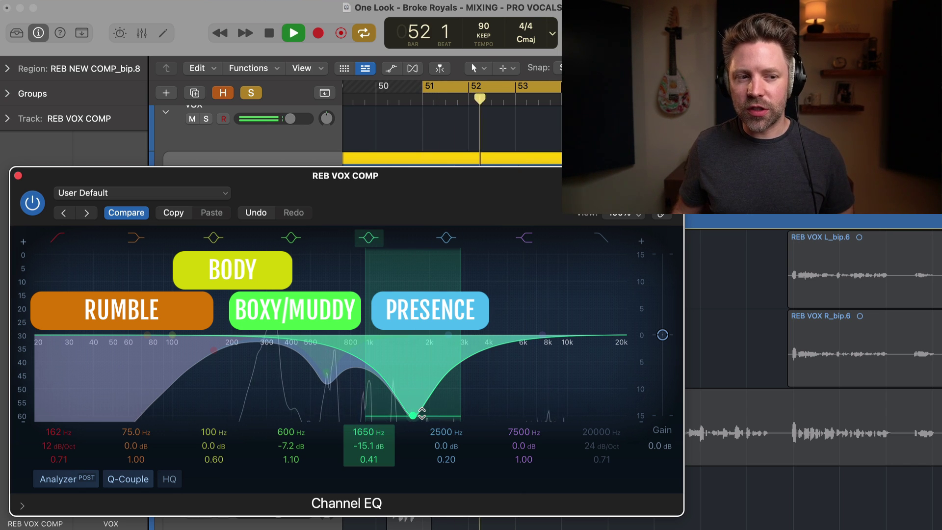
key(space)
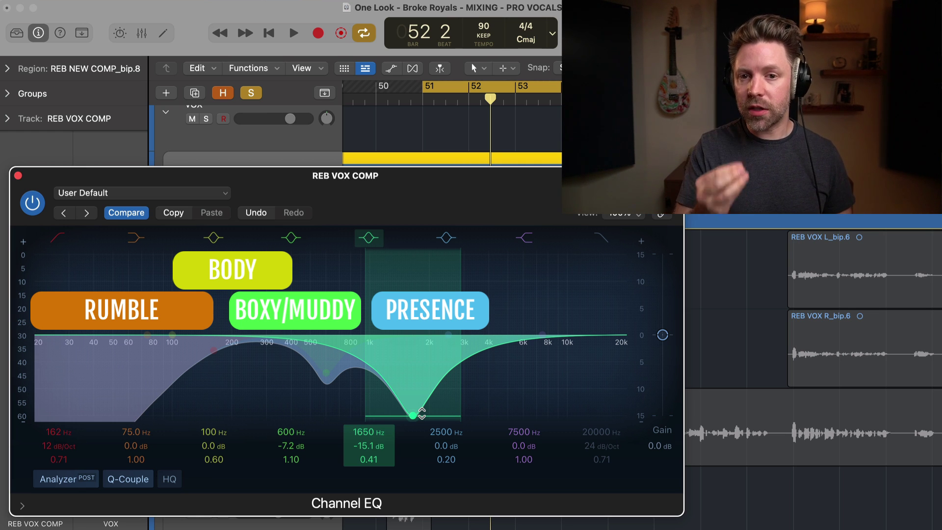
alt+click(414, 415)
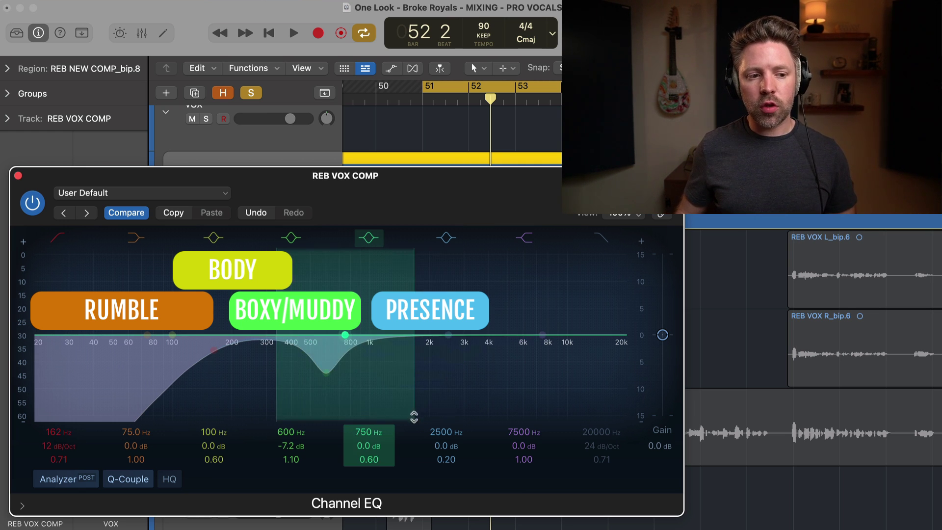
Try a slight boost near 1340 Hz and a large upper boost, then reset the 3600 Hz boost flat.
drag(349, 335, 399, 329)
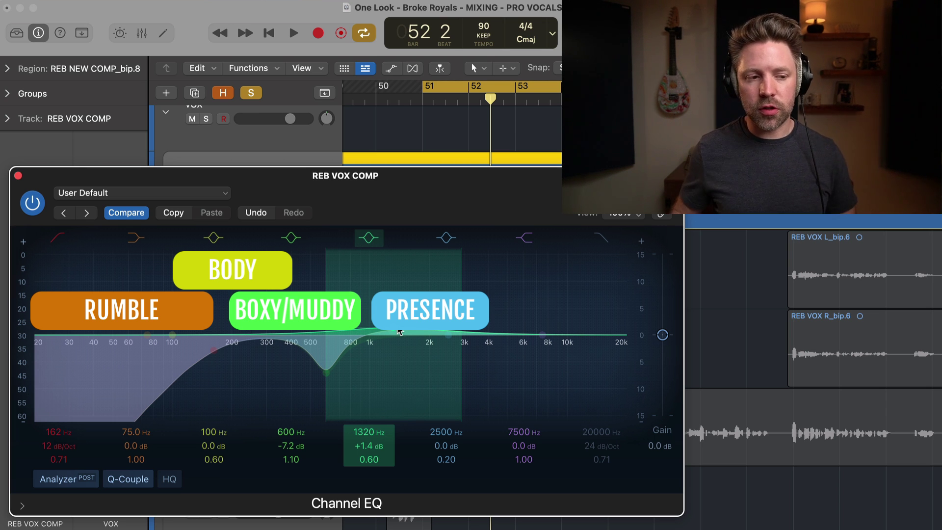
drag(398, 332, 484, 254)
key(space)
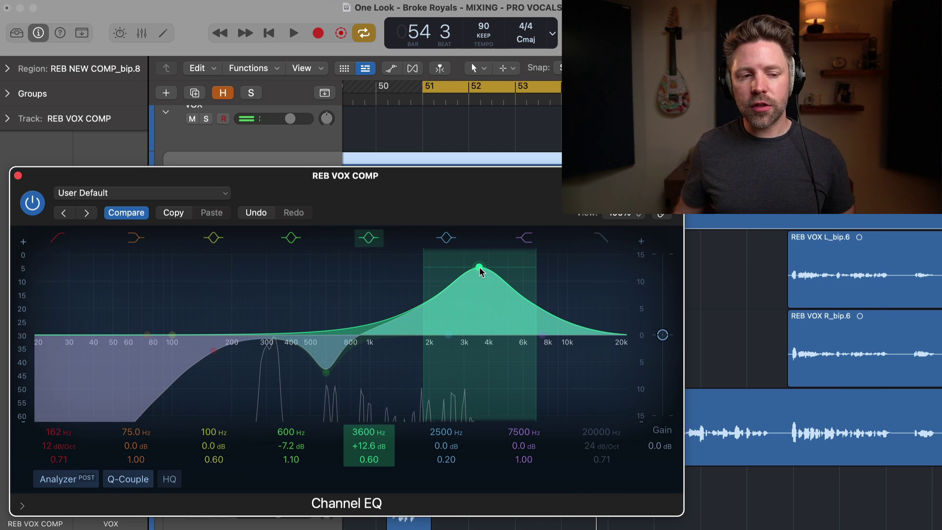
alt+click(479, 268)
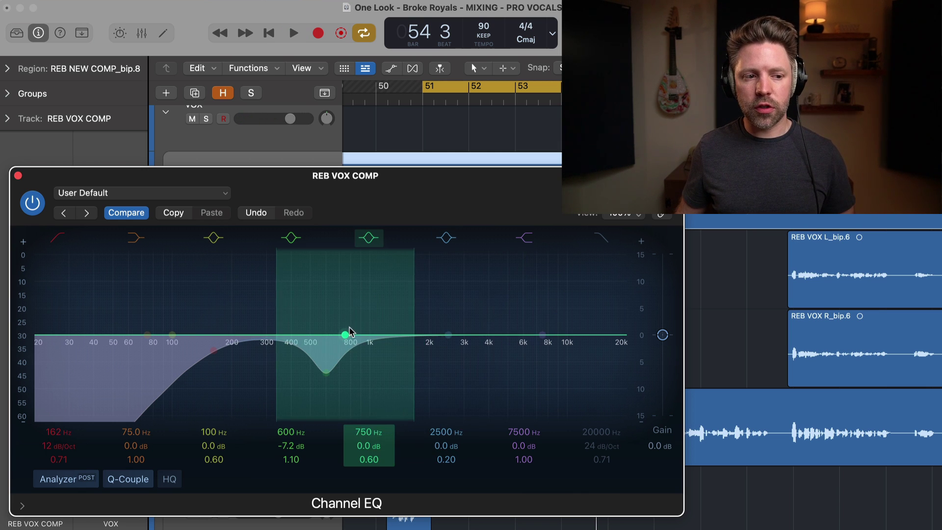
Set a +3.9 dB presence boost at 1500 Hz and lift the next band to about 3100 Hz.
drag(350, 332, 432, 288)
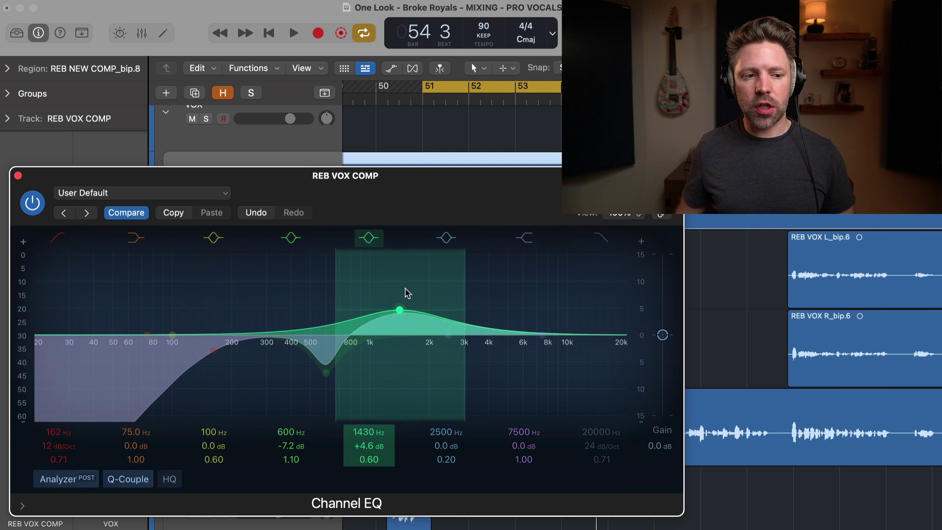
key(space)
drag(405, 293, 411, 278)
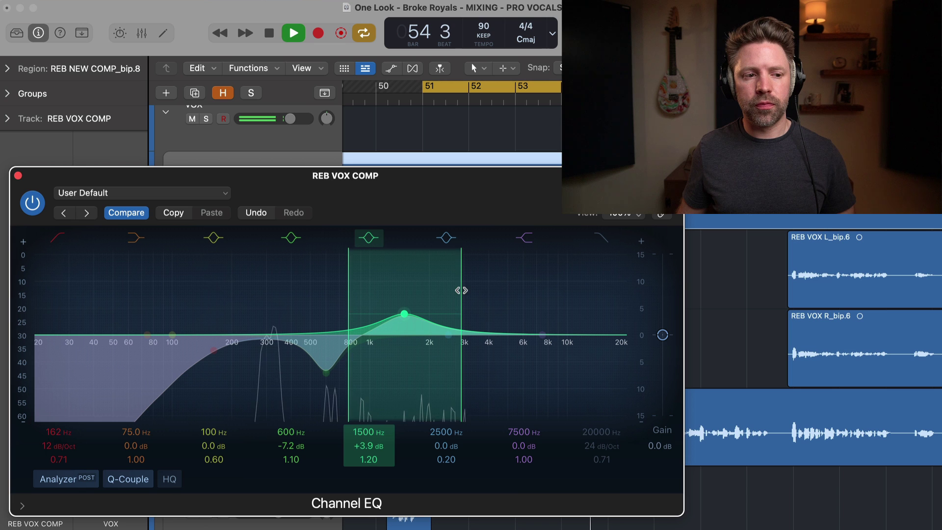
key(space)
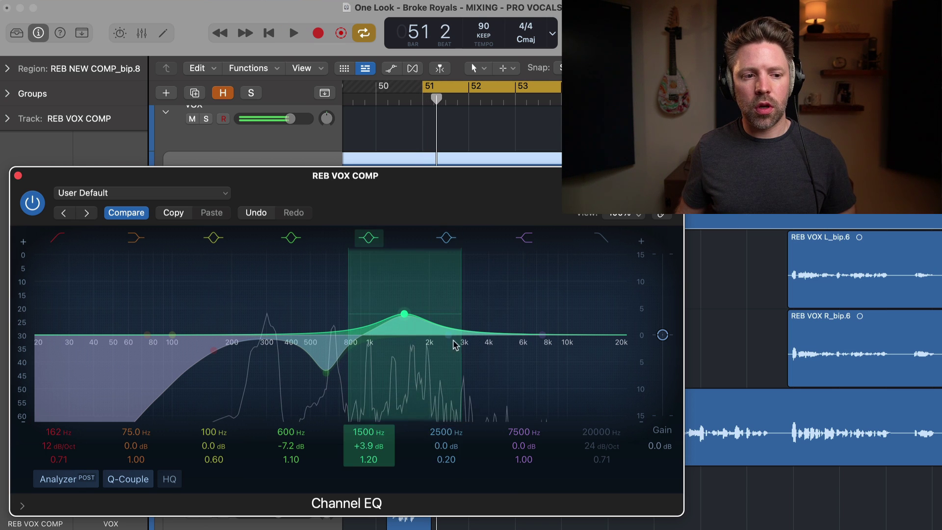
drag(470, 334, 498, 312)
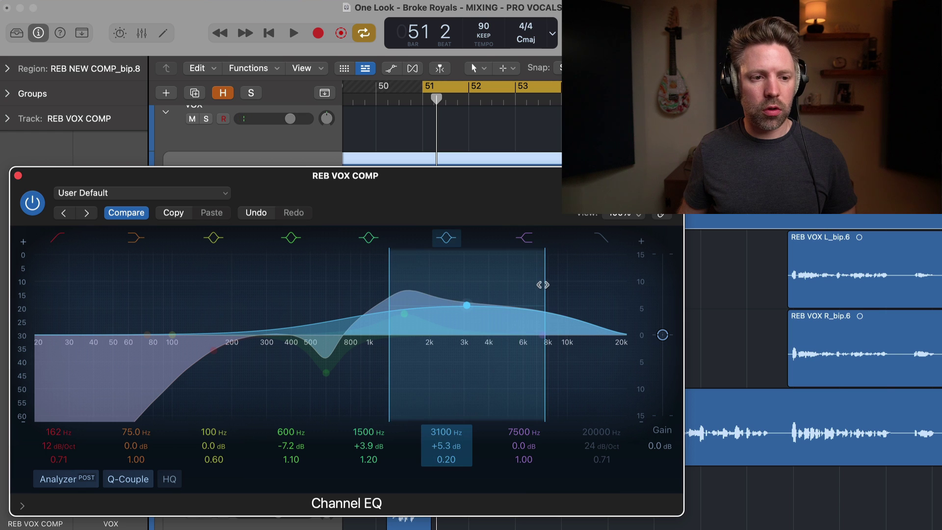
Narrow the upper presence band and set it to 3100 Hz, +3.6 dB, Q 1.50.
drag(543, 281, 517, 281)
key(space)
drag(436, 291, 467, 320)
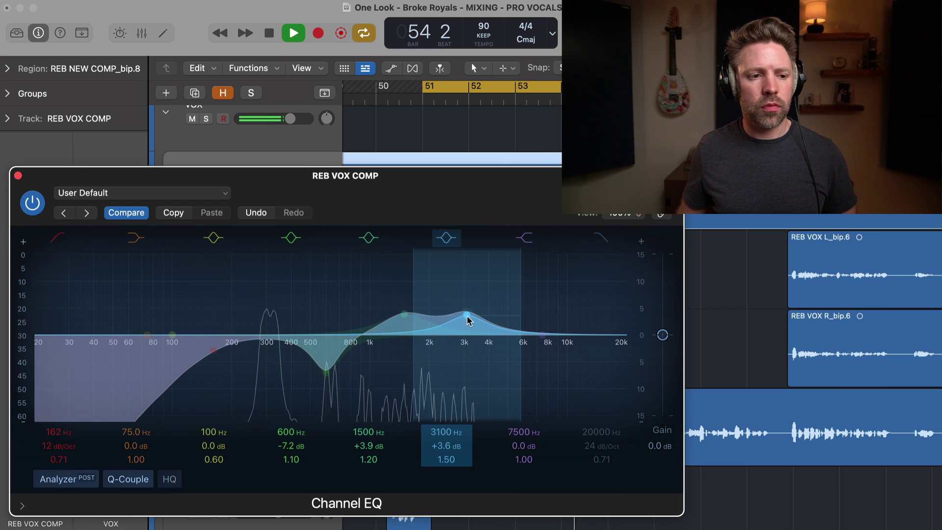
key(space)
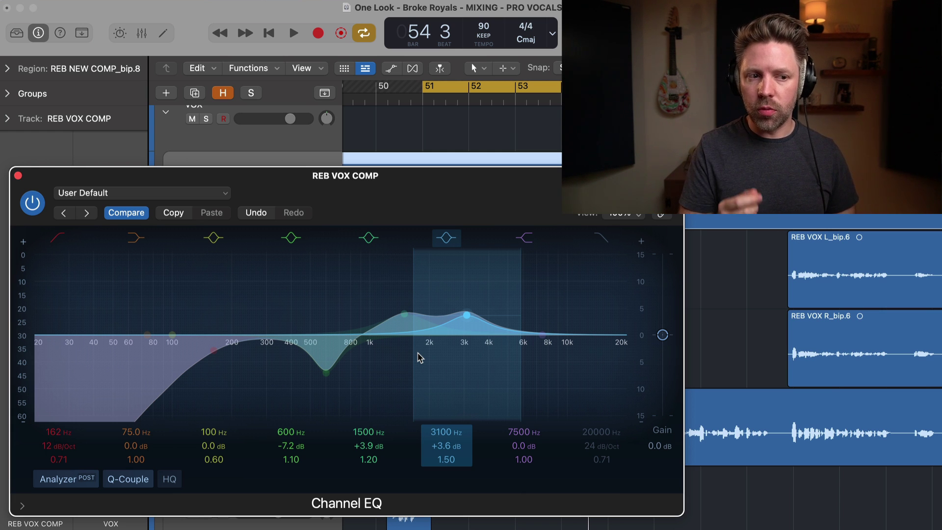
A/B the Channel EQ with its power button twice, leaving it on.
click(35, 212)
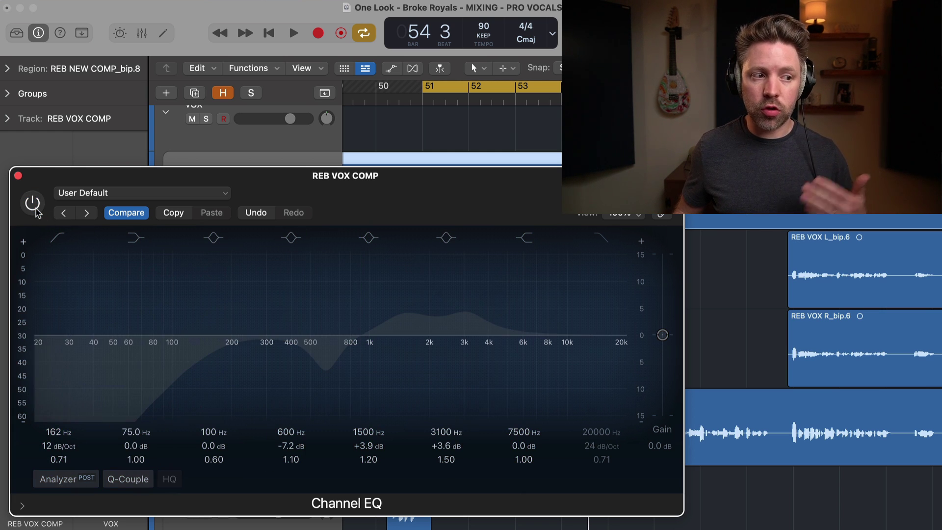
click(35, 212)
click(35, 212)
click(36, 212)
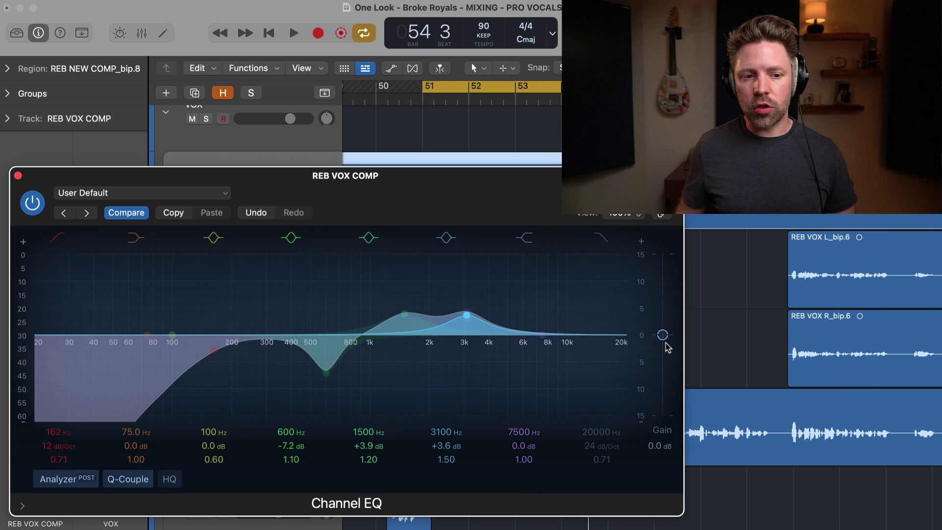
Drag the Gain handle on the right of the Channel EQ graph down to -0.9 dB.
drag(664, 340, 664, 343)
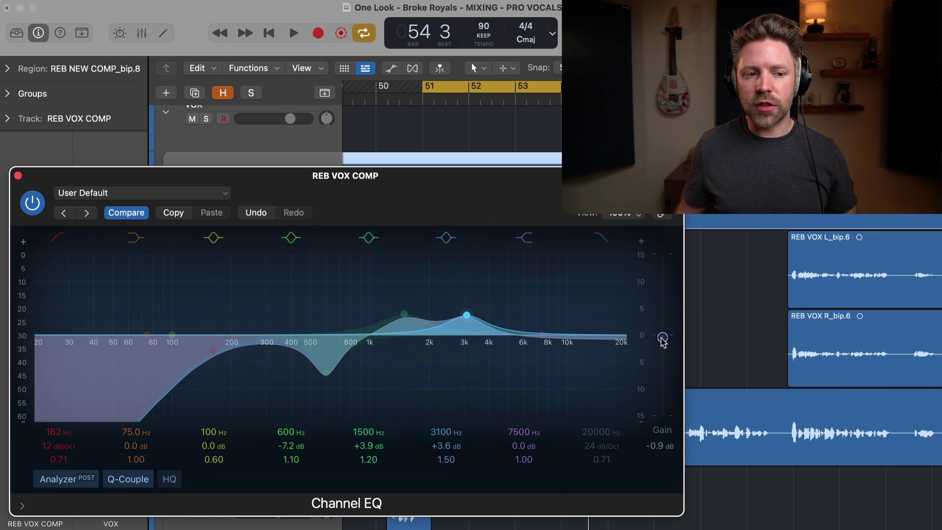
click(40, 209)
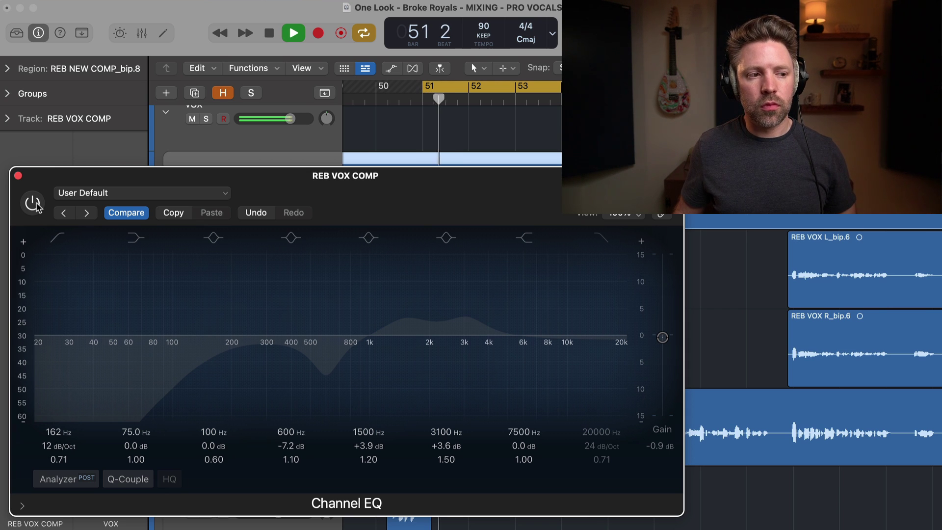
click(36, 206)
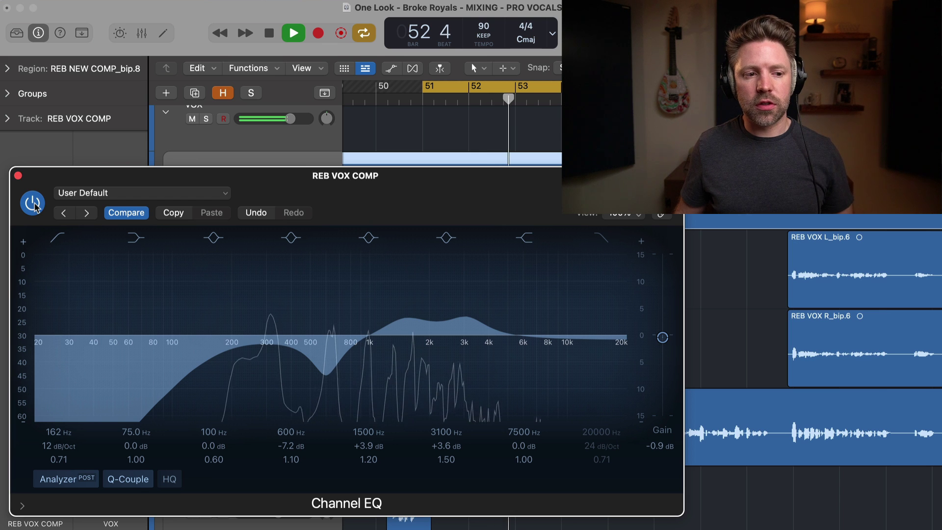
key(space)
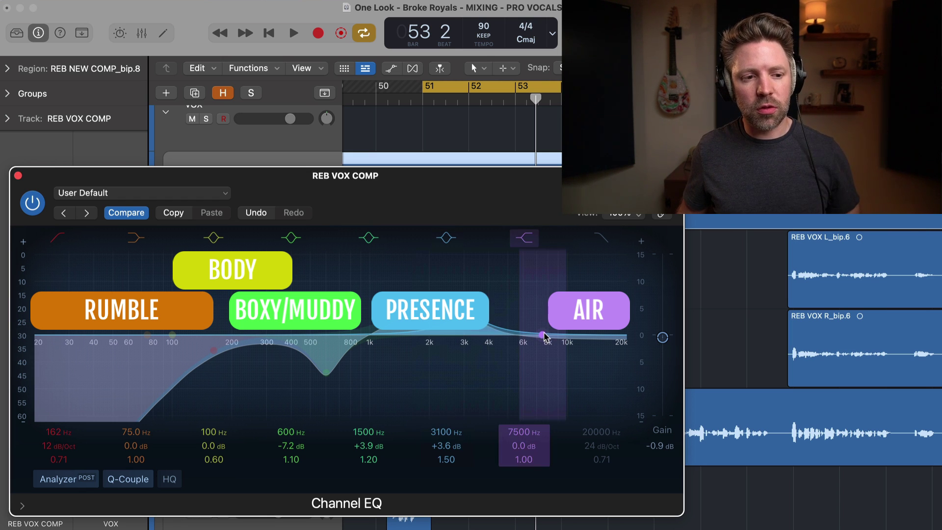
Solo the vocal and sweep the high shelf from +7.6 dB at 8150 Hz down to +3.4 dB at 9050 Hz.
drag(543, 335, 553, 286)
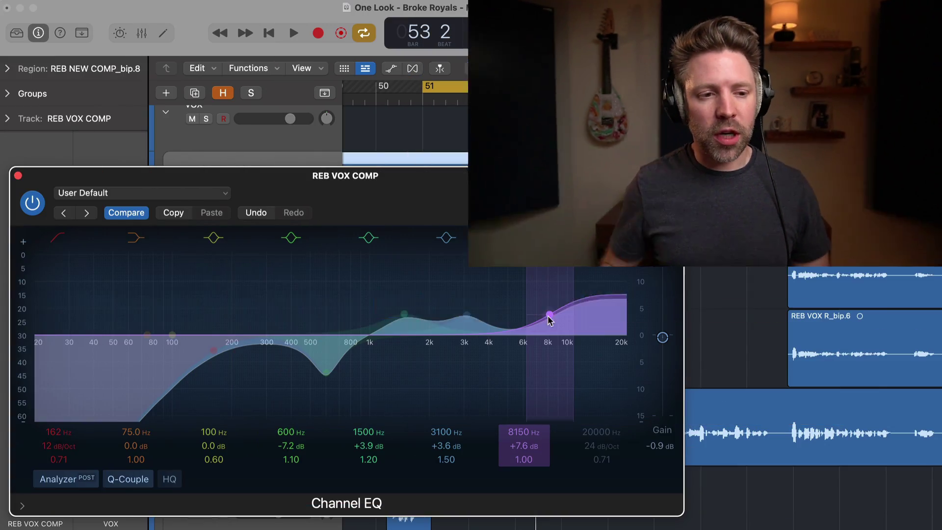
drag(548, 319, 550, 305)
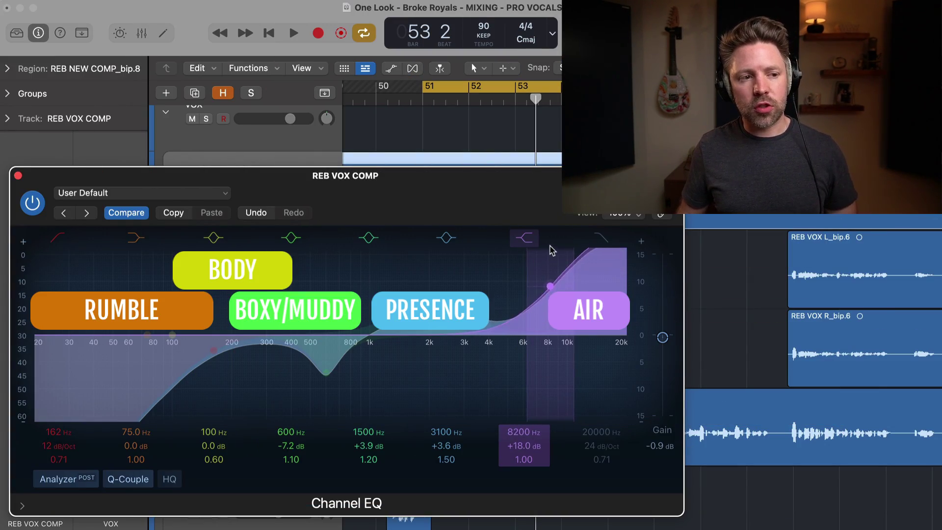
key(ctrl+s)
key(space)
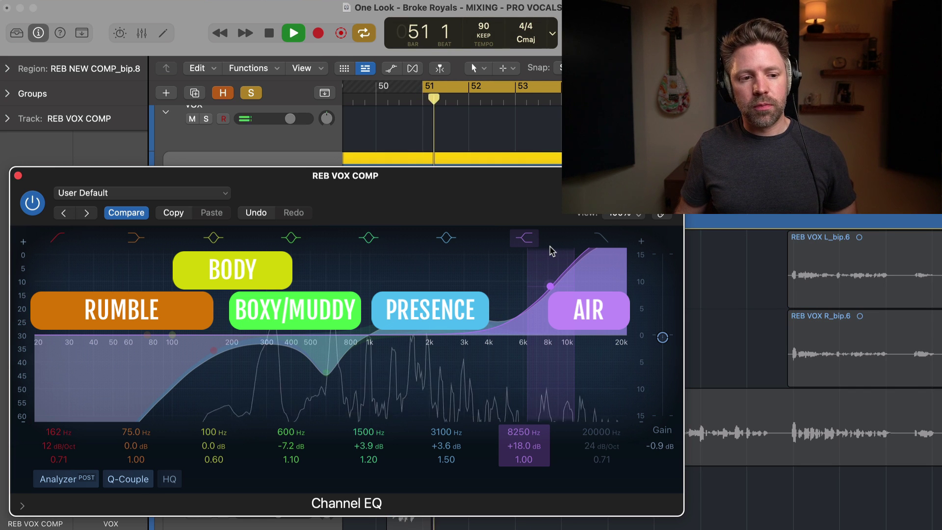
drag(552, 251, 554, 253)
key(space)
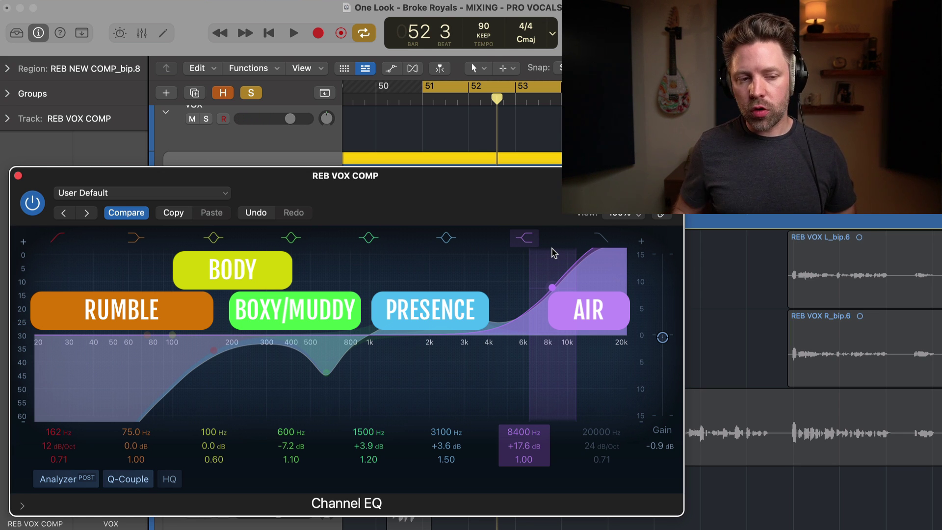
drag(552, 286, 551, 376)
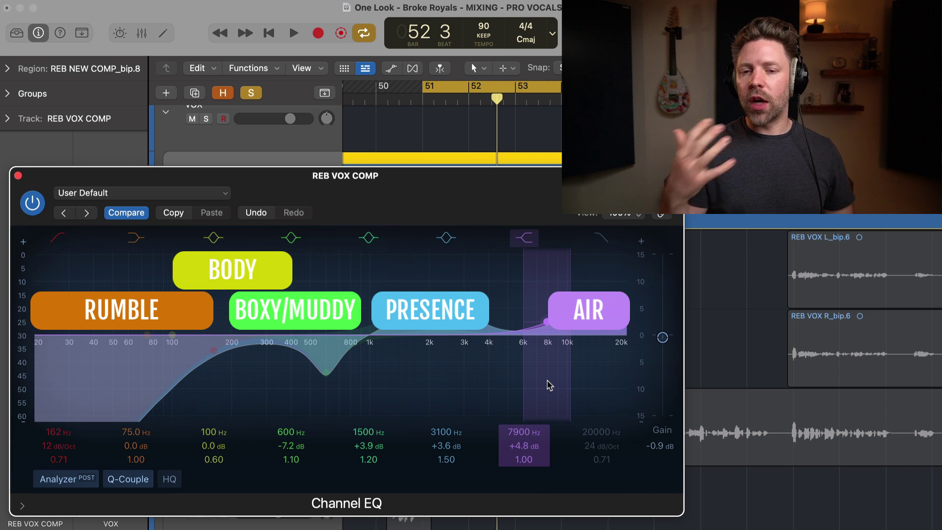
key(space)
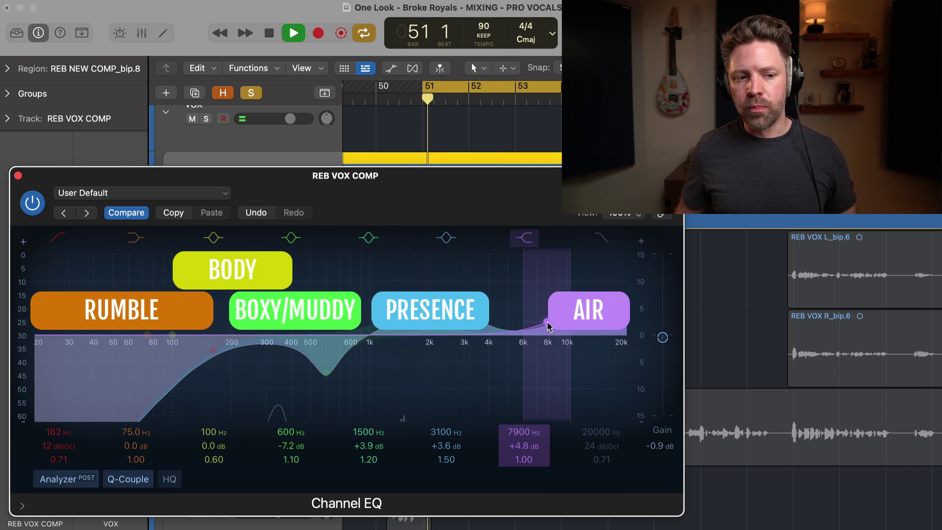
mouse_move(547, 323)
mouse_down()
mouse_move(562, 281)
mouse_move(589, 273)
mouse_move(551, 278)
mouse_move(565, 281)
mouse_move(561, 332)
mouse_up()
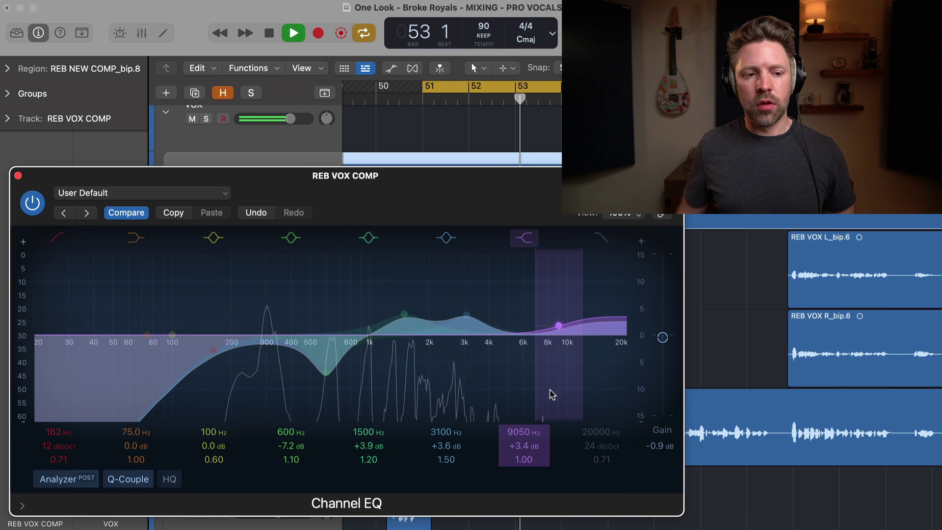
Pull the high shelf into an -11.8 dB cut at 8550 Hz and audition it soloed.
key(space)
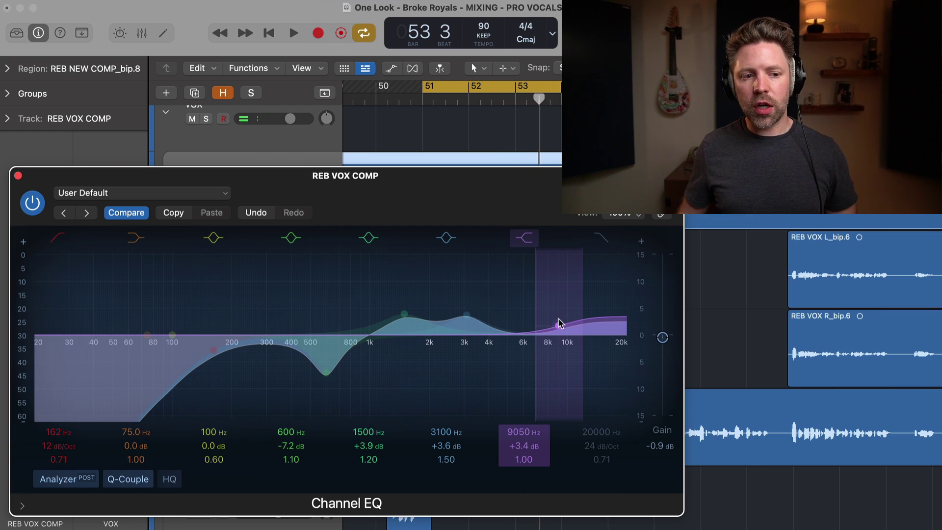
drag(558, 331, 553, 418)
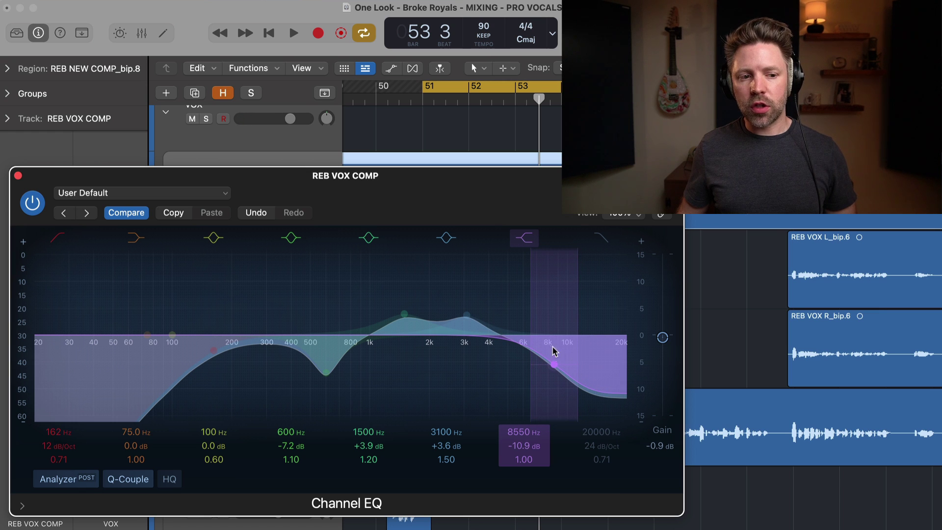
drag(553, 350, 553, 366)
key(s)
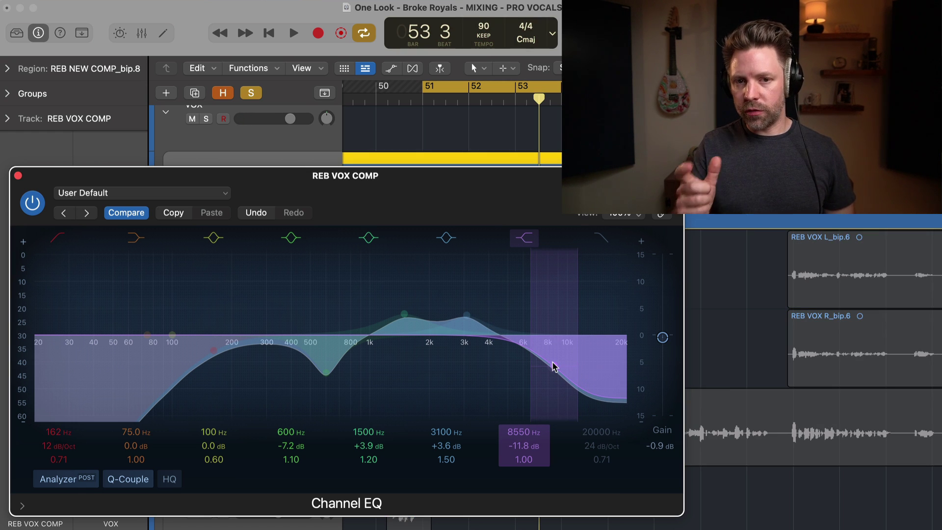
key(space)
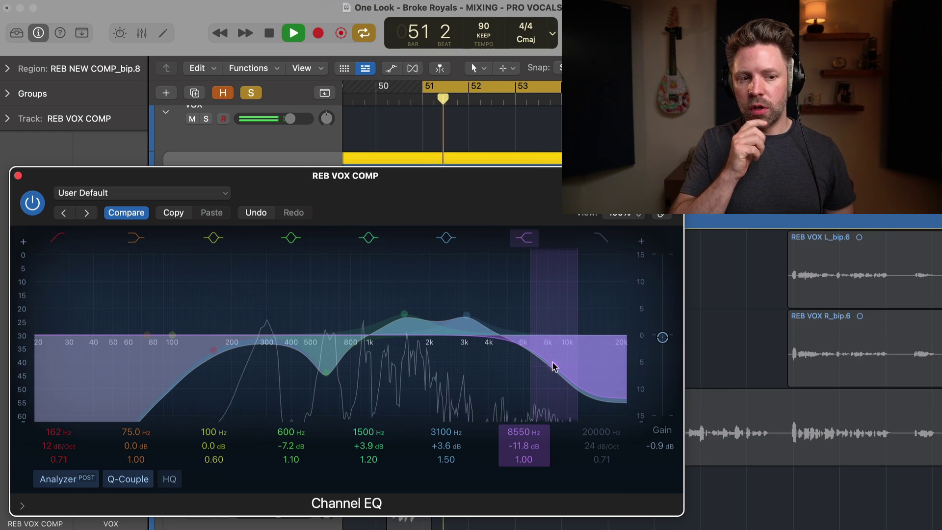
key(space)
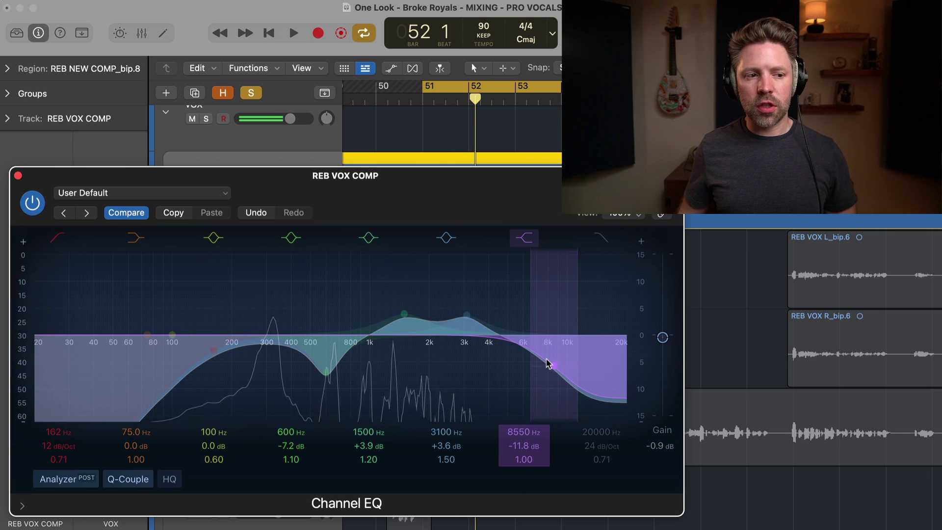
Undo twice to restore the 9050 Hz +3.4 dB shelf and play it back.
click(251, 212)
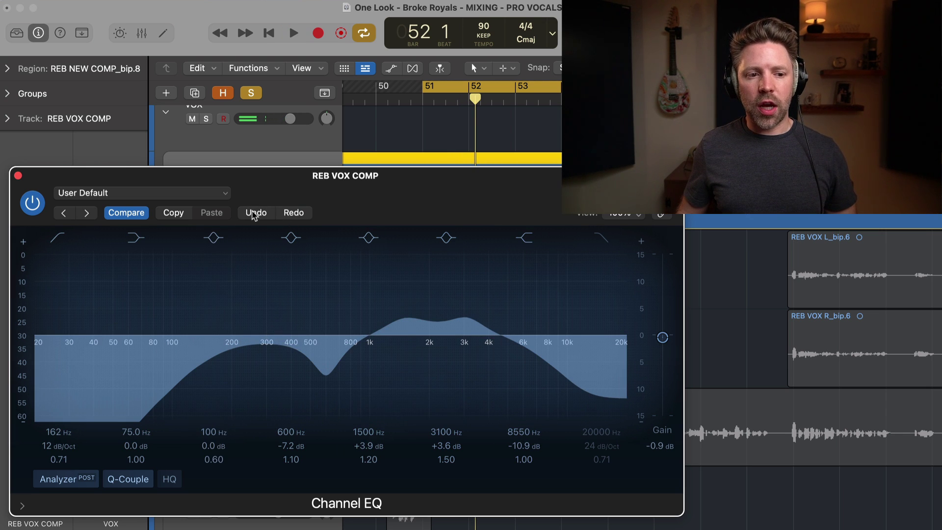
click(256, 212)
key(space)
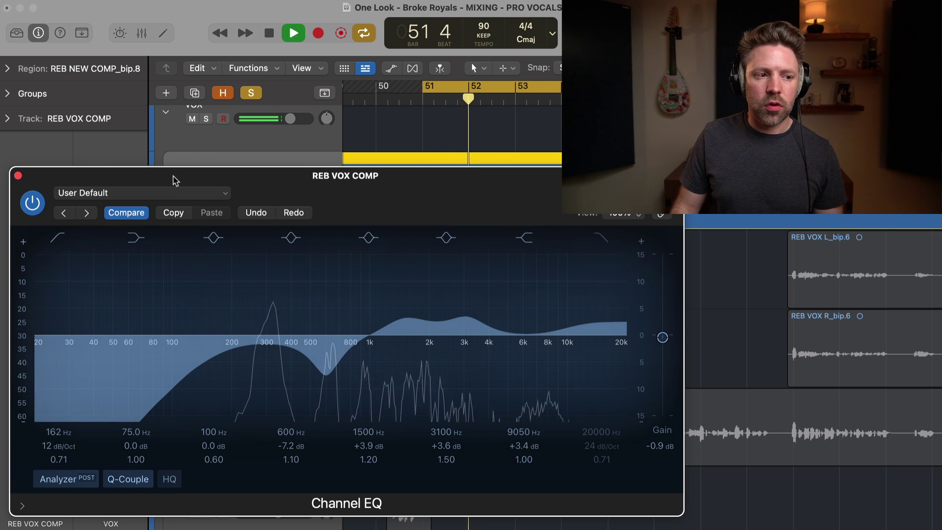
key(space)
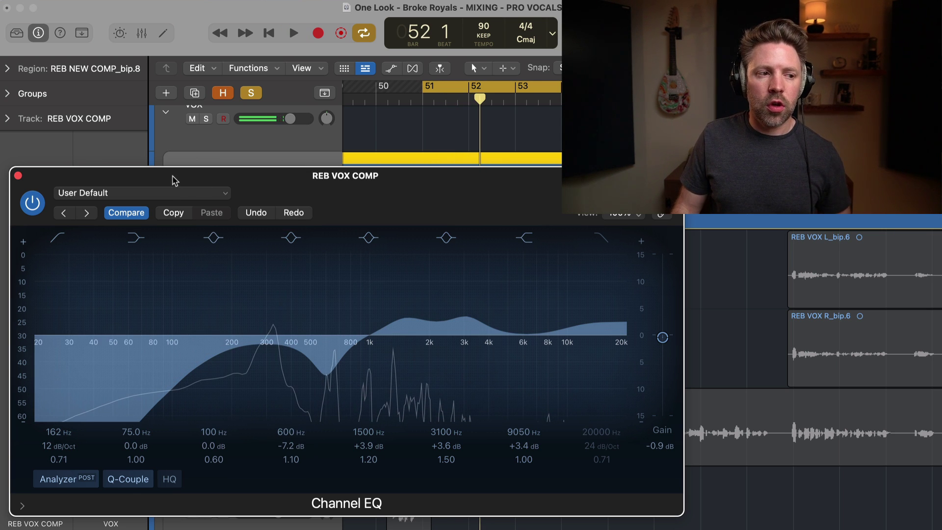
Close Channel EQ and insert a mono Vintage Tube EQ from EQ > Vintage EQ Collection in the next slot.
click(18, 175)
click(54, 248)
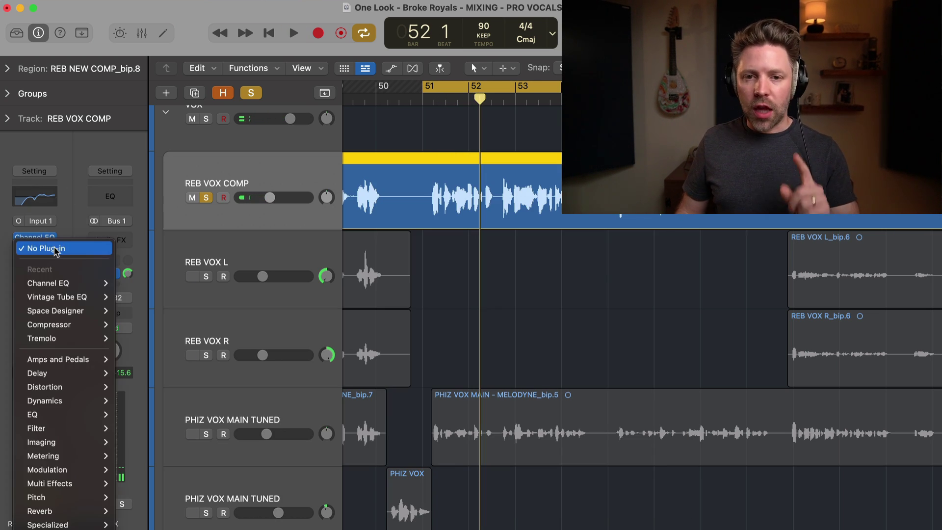
mouse_move(78, 415)
mouse_move(180, 471)
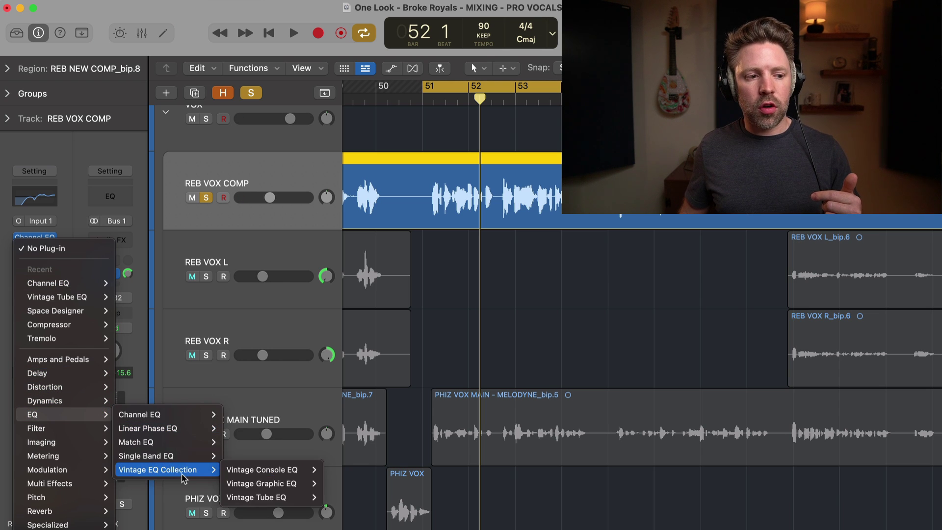
mouse_move(252, 497)
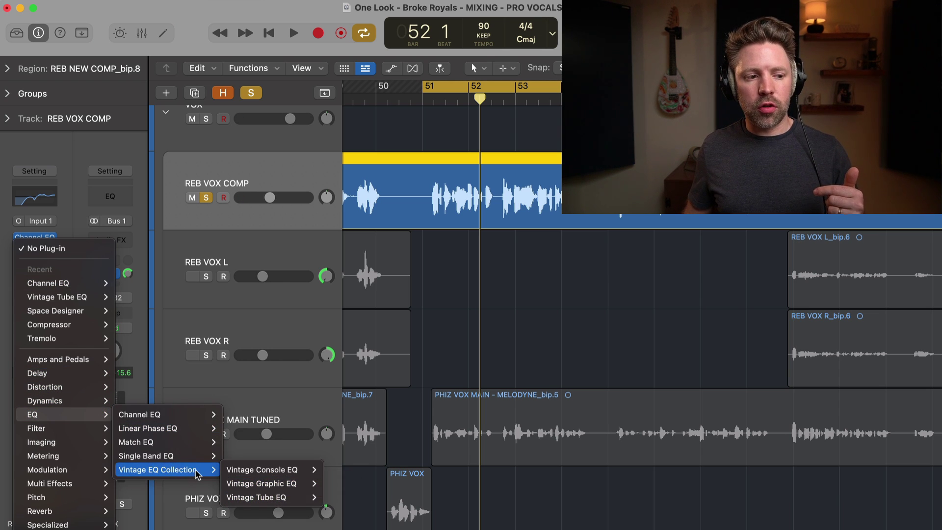
mouse_move(294, 497)
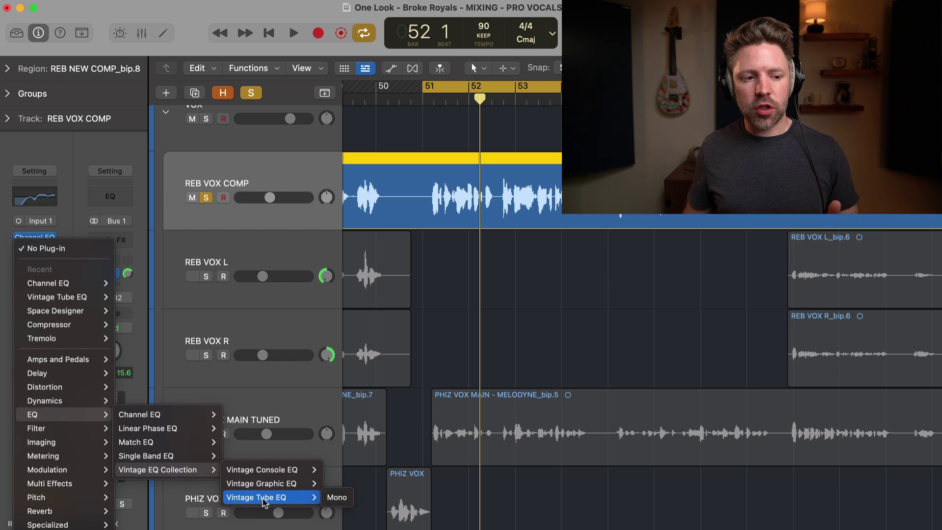
click(328, 499)
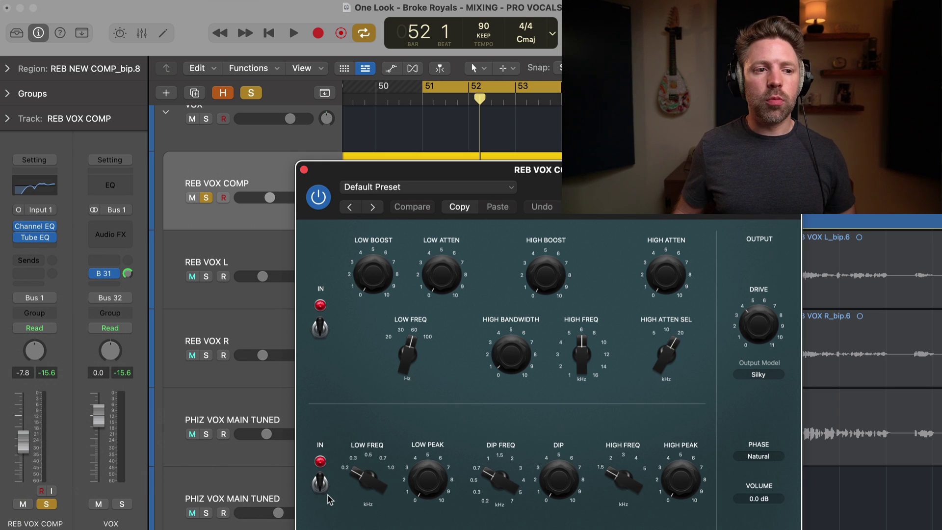
Widen the Tube EQ high bandwidth from 0.5 to 3.8 and nudge the high frequency to 11.733 kHz.
drag(580, 181, 323, 93)
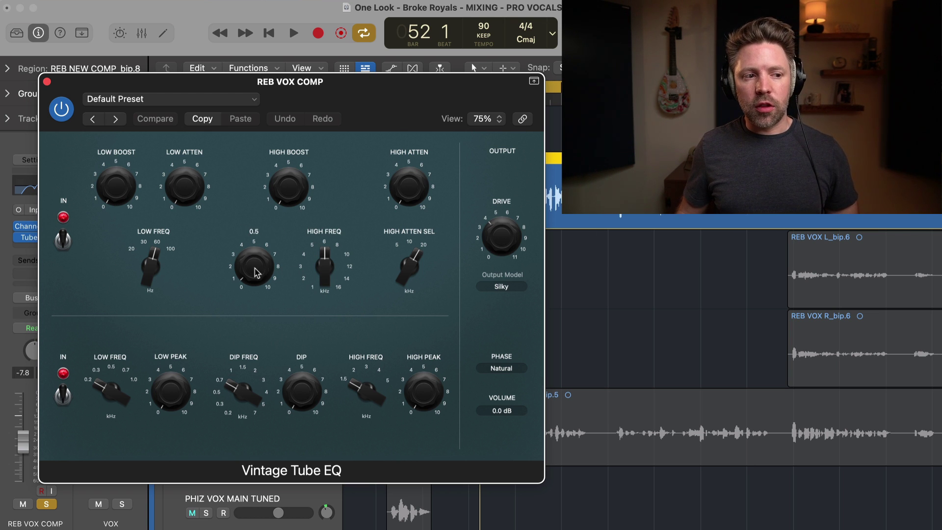
drag(255, 273, 265, 227)
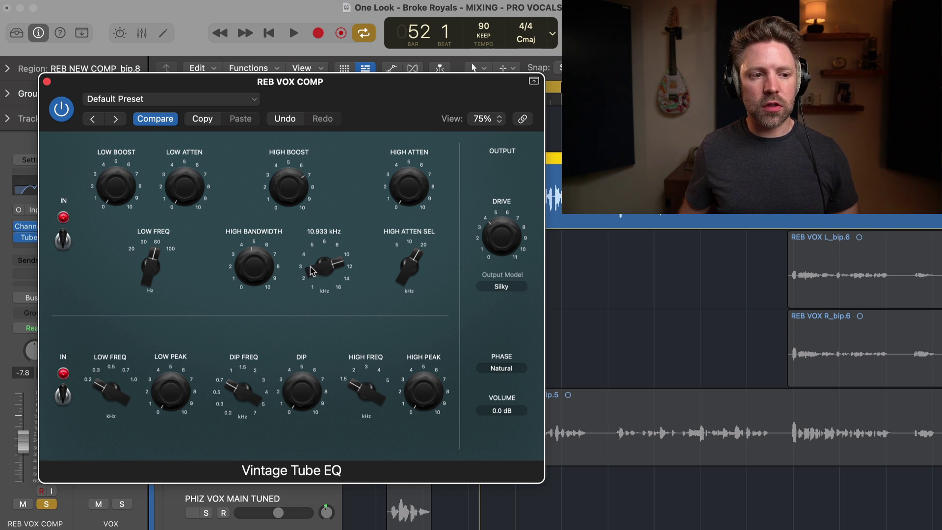
key(space)
drag(322, 274, 323, 271)
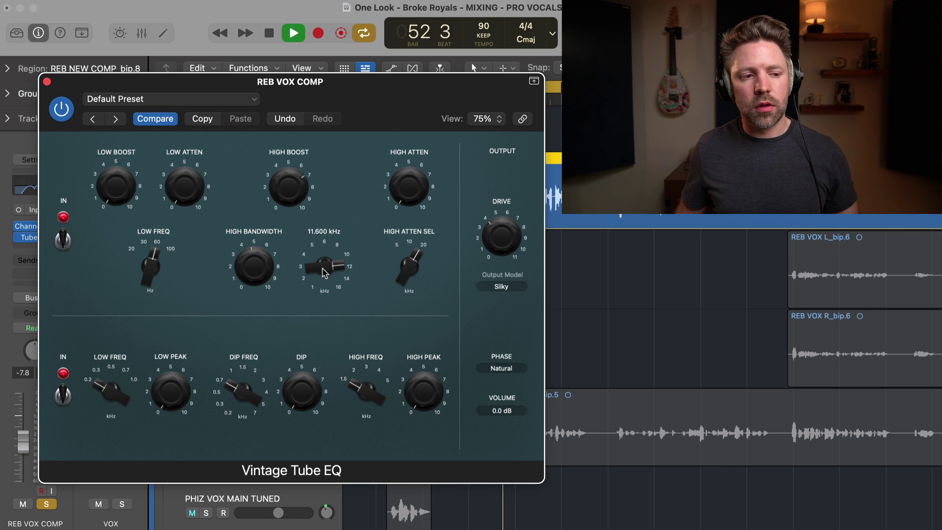
Unsolo the vocal, set High Freq to about 15.9 kHz and raise High Boost to 4.6.
key(s)
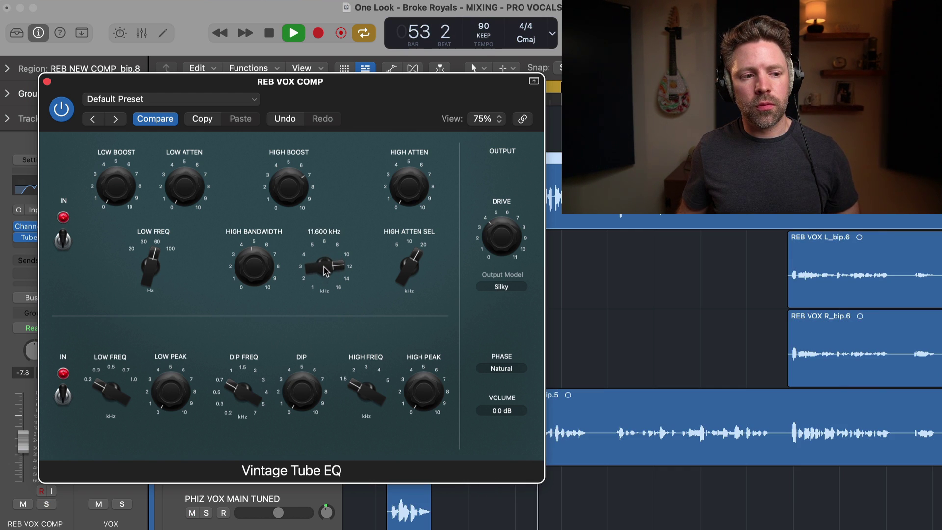
mouse_move(324, 272)
mouse_down()
mouse_move(335, 240)
mouse_move(326, 270)
mouse_up()
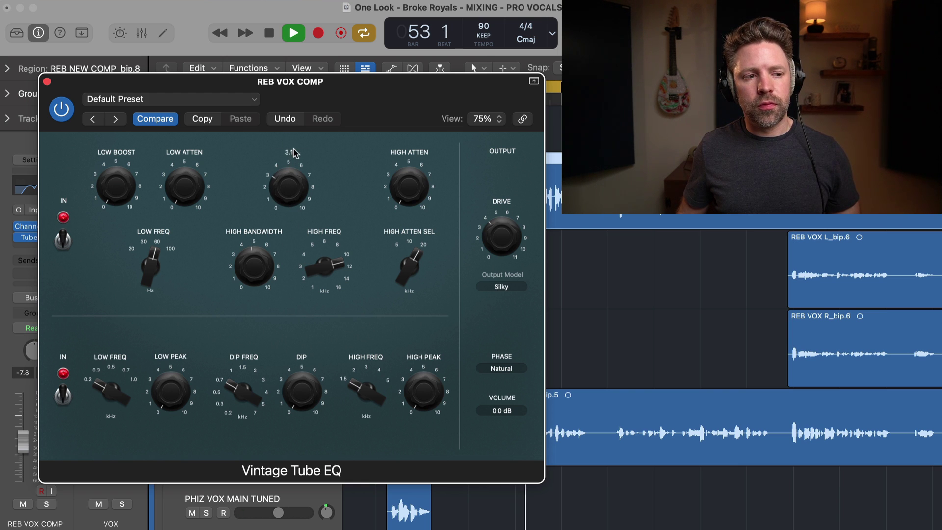
drag(297, 145, 307, 131)
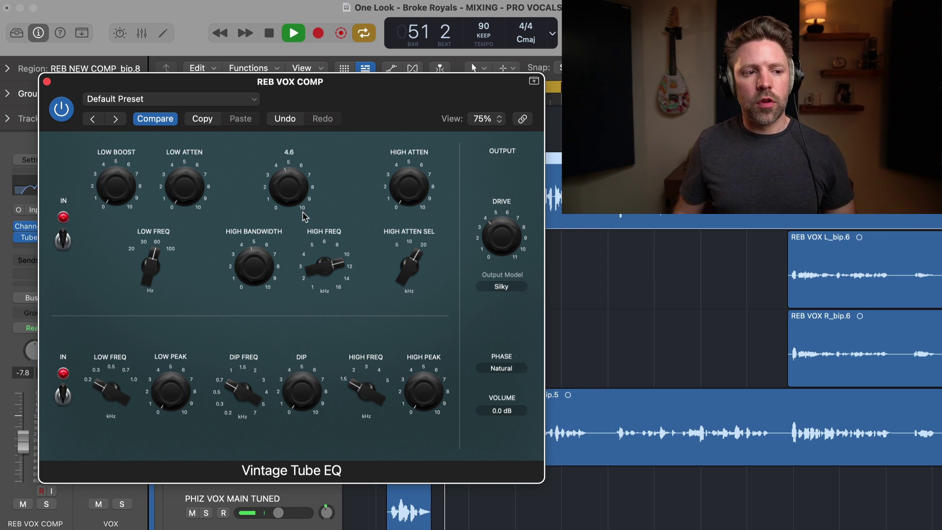
key(space)
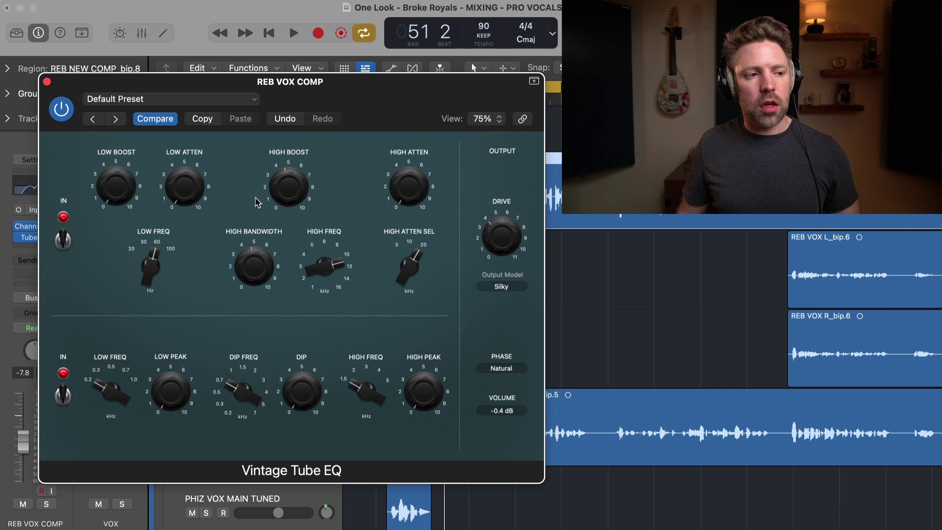
click(47, 82)
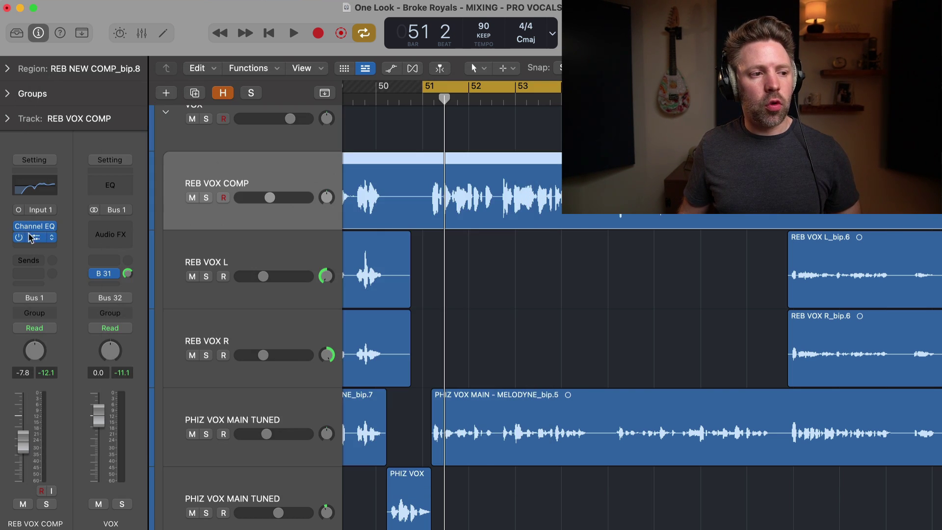
key(space)
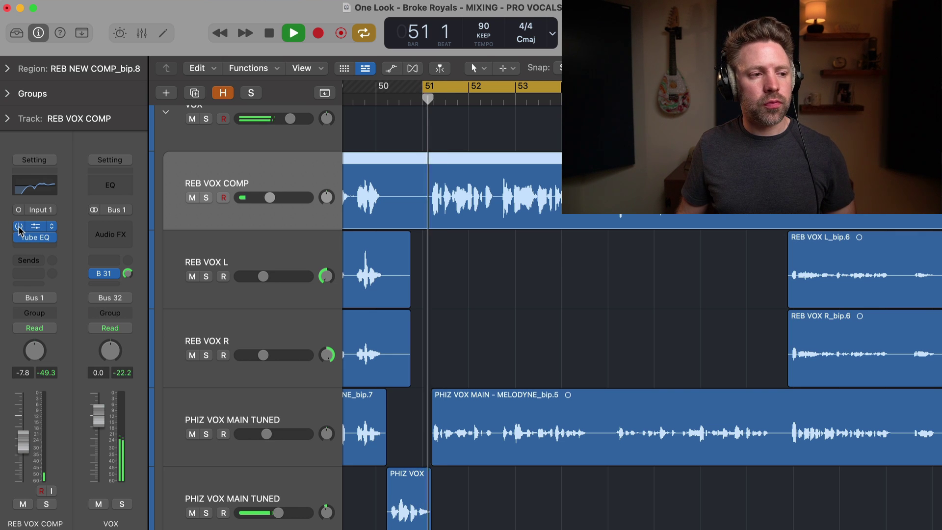
click(18, 226)
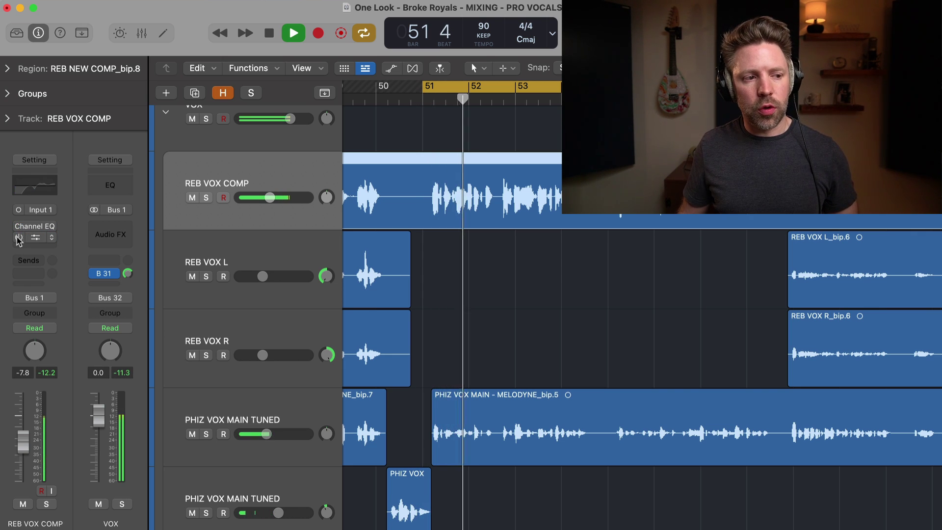
mouse_move(19, 228)
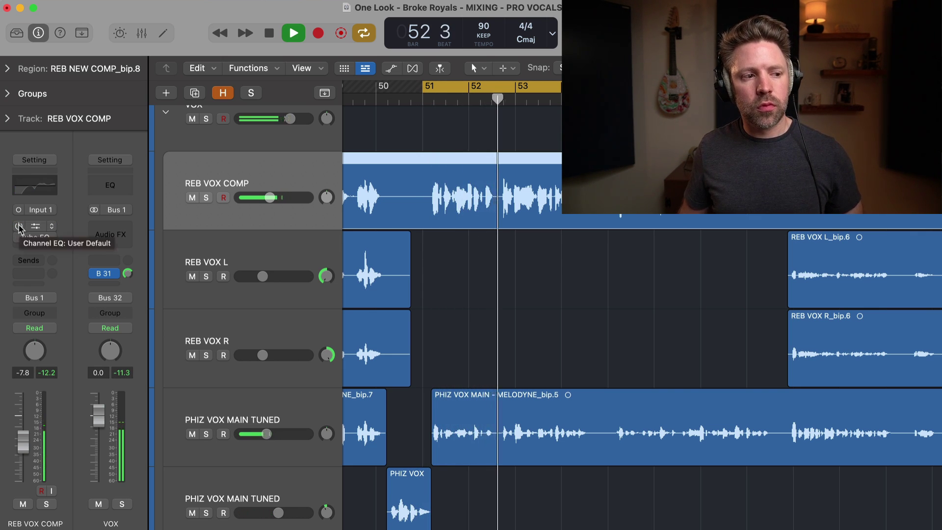
click(18, 226)
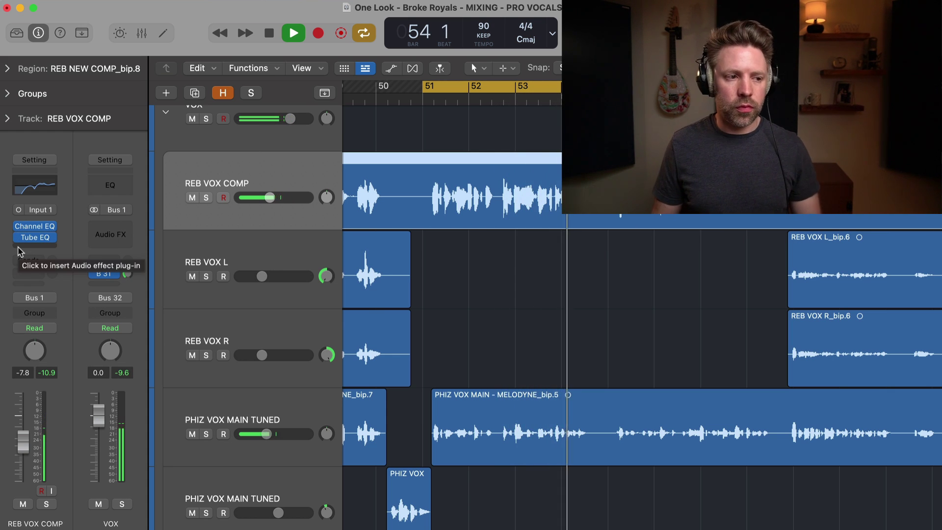
key(space)
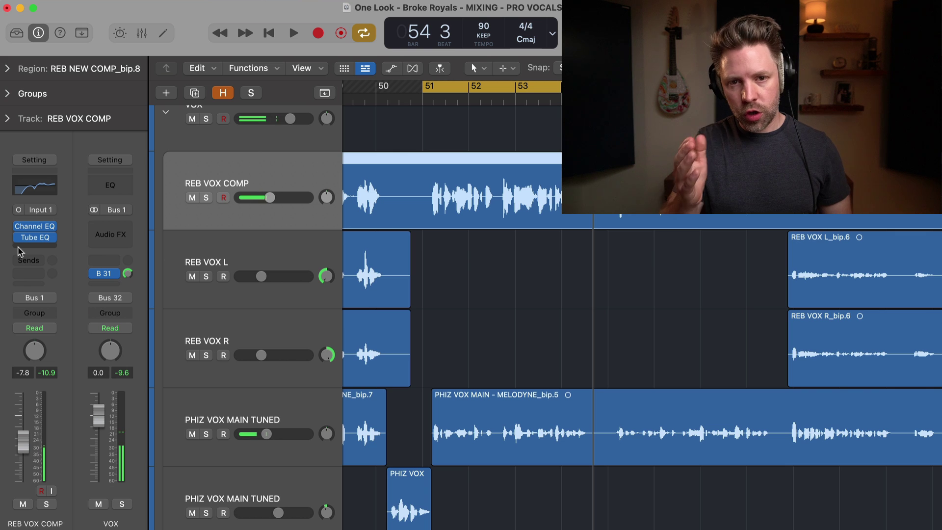
click(231, 408)
click(34, 193)
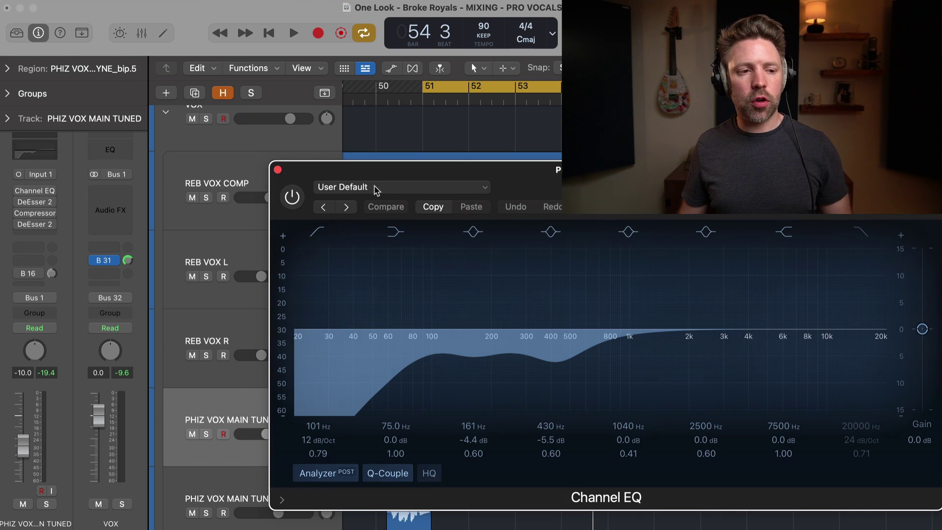
drag(424, 177, 200, 138)
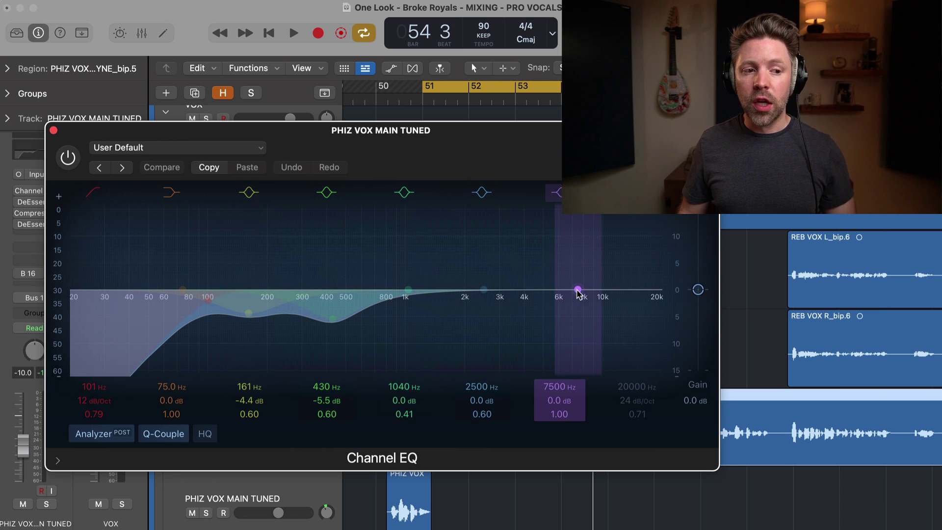
drag(616, 293, 578, 291)
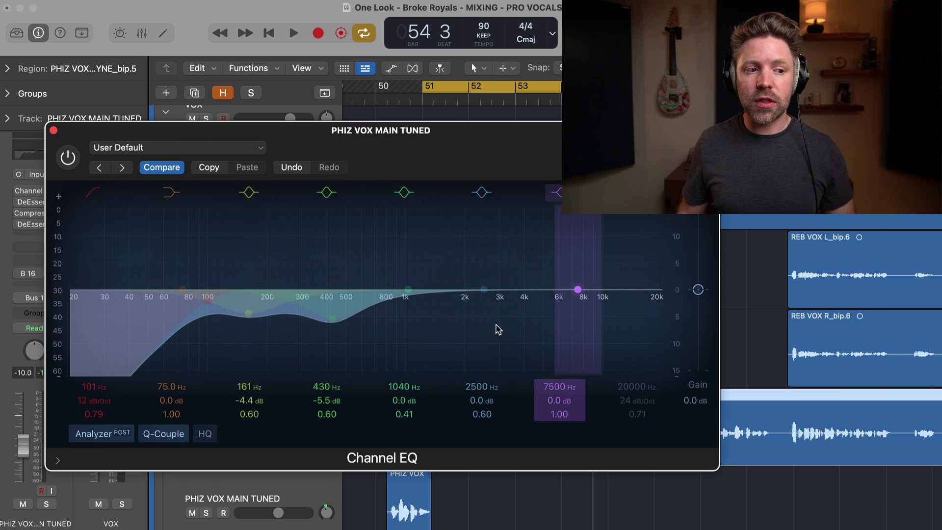